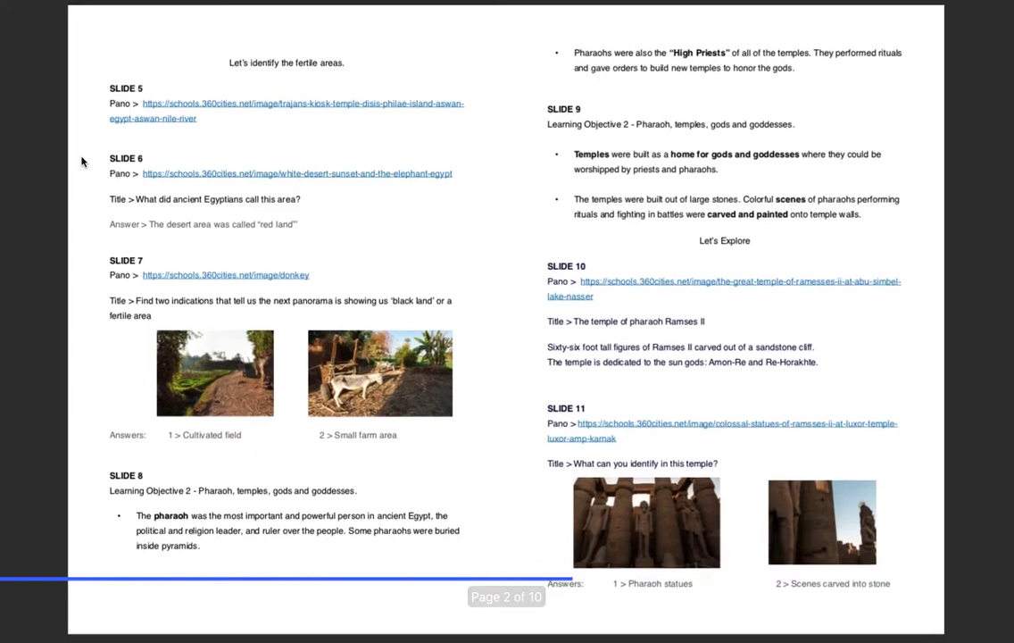
Step: Page down through the Ancient Egypt tour script from slide 5 to the quiz pages (page 6 of 10)
scroll(81, 162, "down", 7)
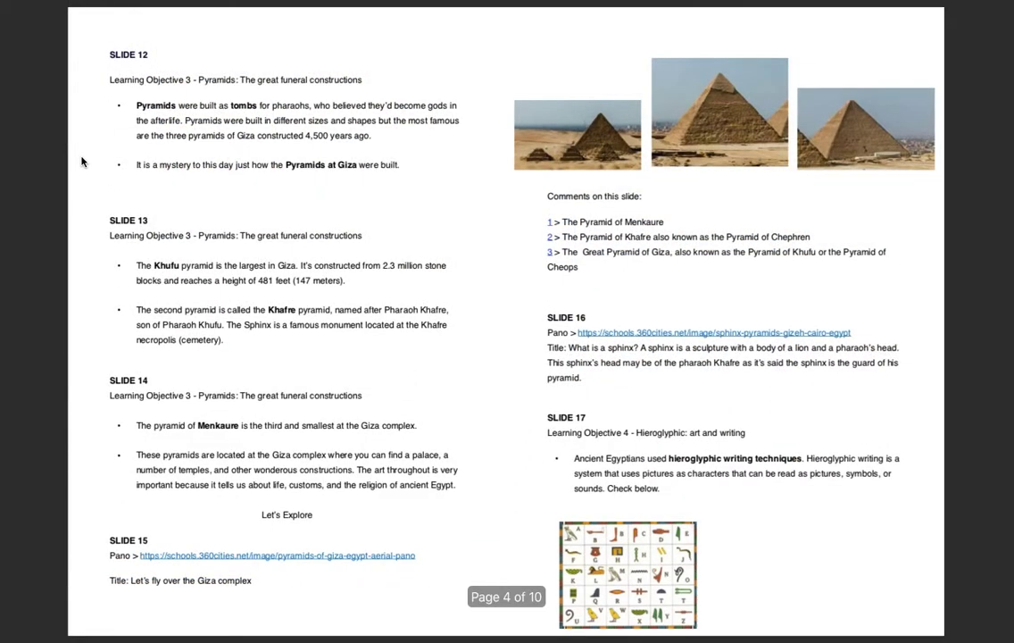
scroll(81, 162, "down", 10)
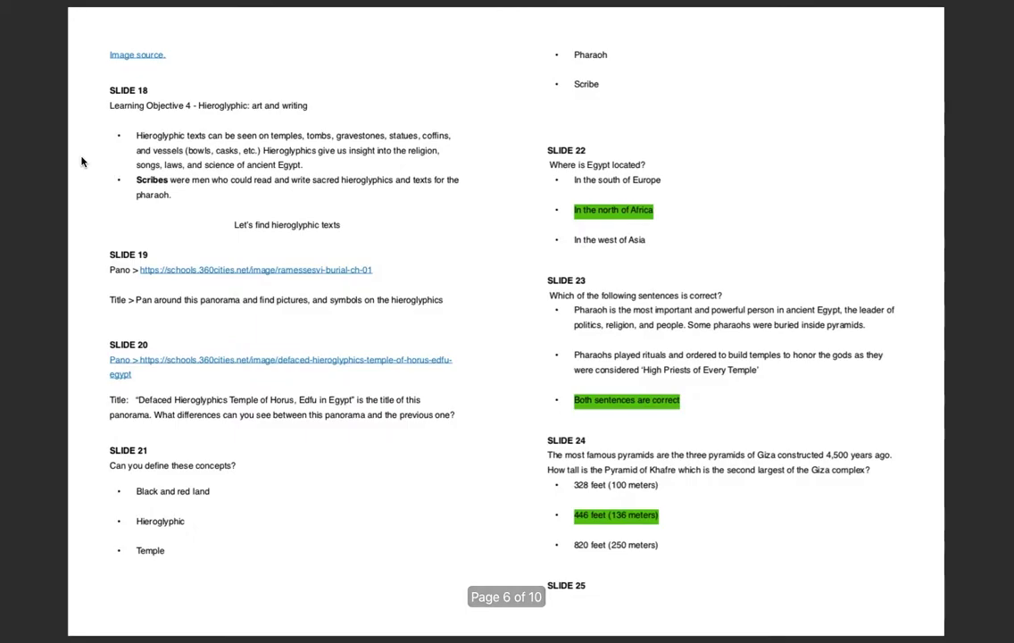
scroll(81, 161, "down", 10)
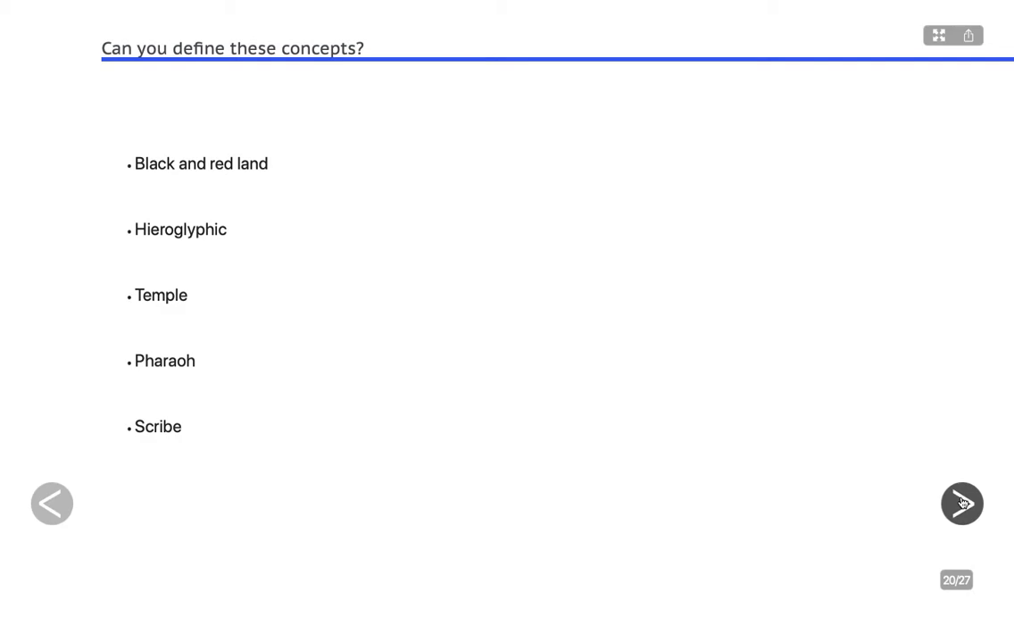
Step: Advance the tour preview through the quiz and Ramses II temple panoramas to Question 2/5
double_click(962, 503)
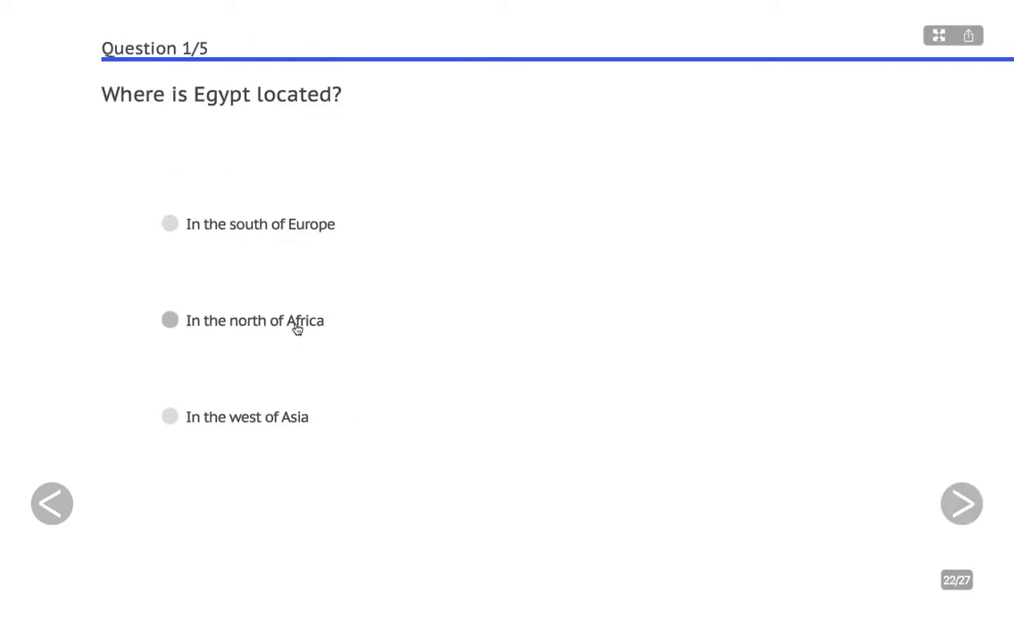
left_click(973, 513)
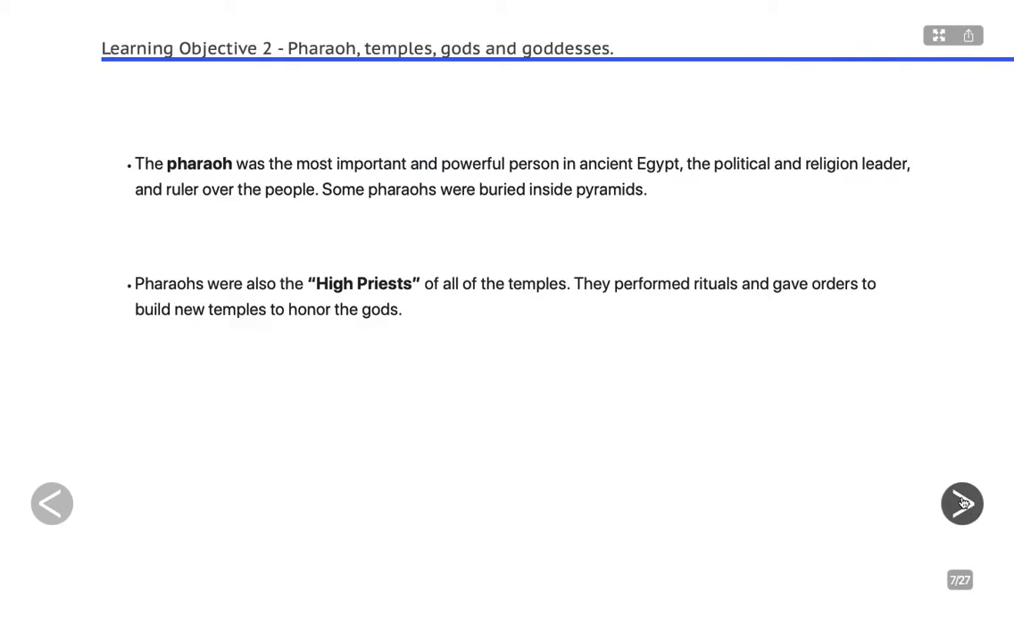
left_click(963, 502)
left_click(963, 503)
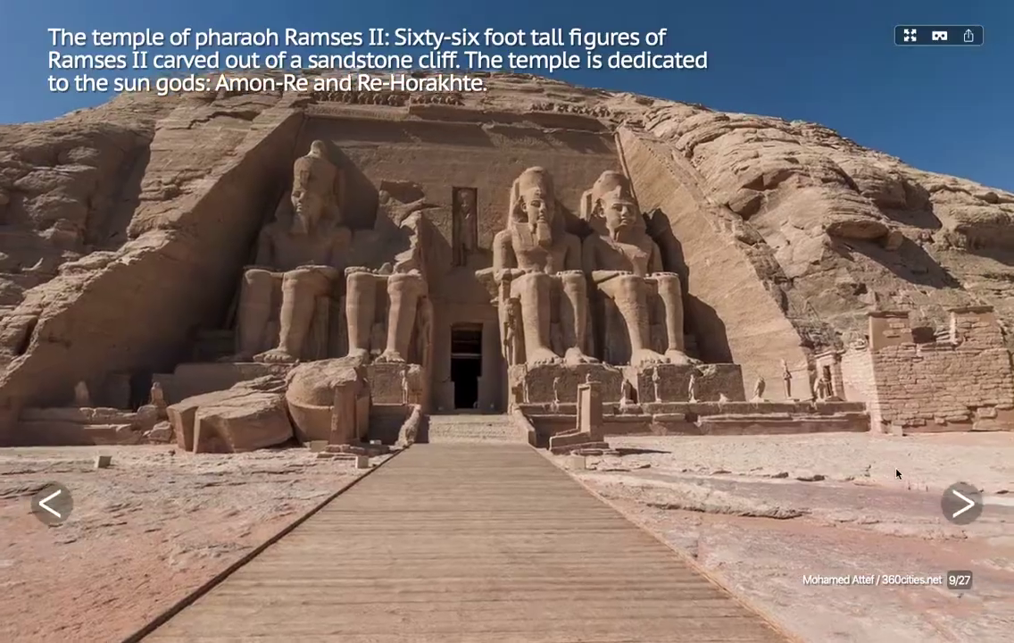
key("Right")
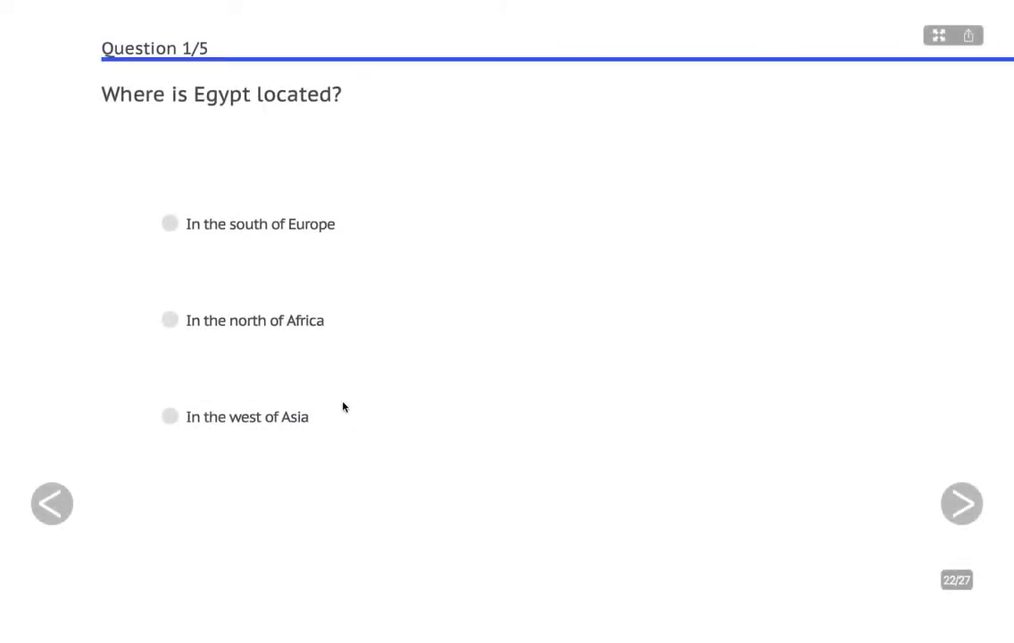
left_click(962, 504)
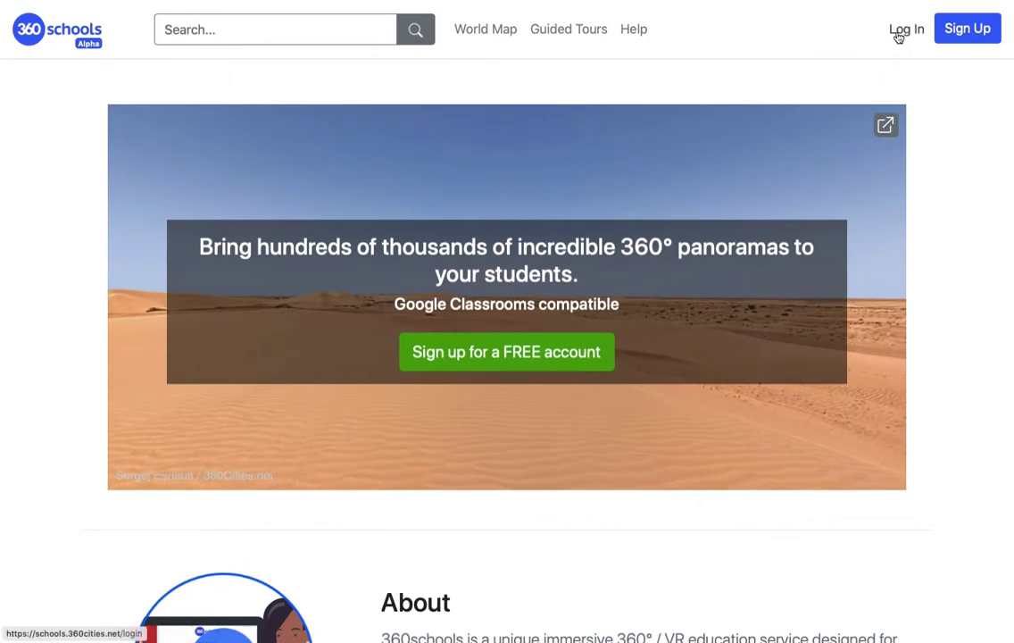
Step: Log in to 360schools and start a new guided tour from My Guided Tours
left_click(898, 34)
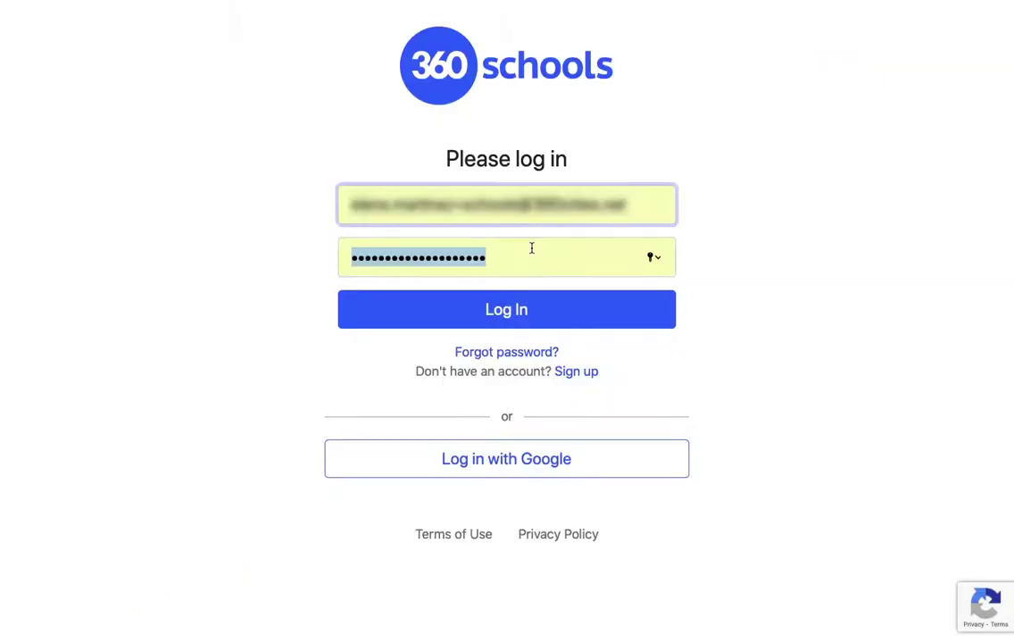
left_click(518, 313)
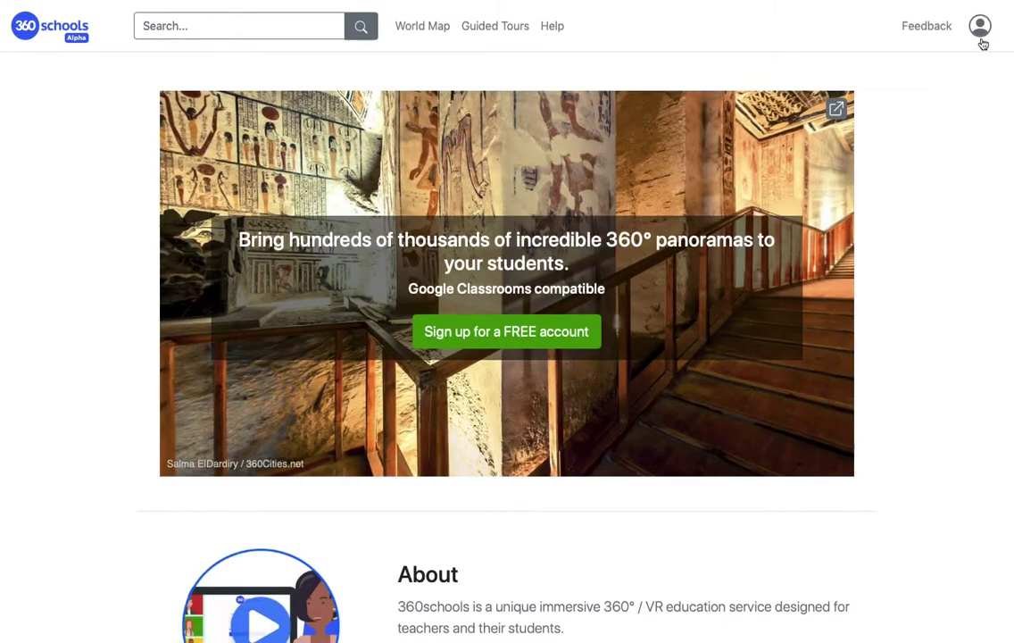
left_click(980, 26)
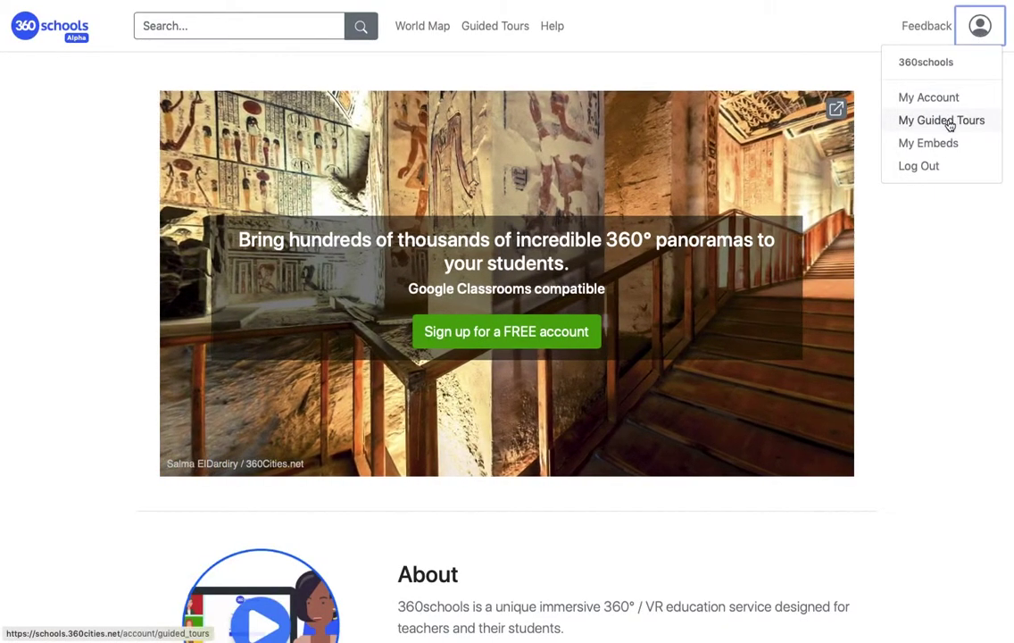
left_click(946, 119)
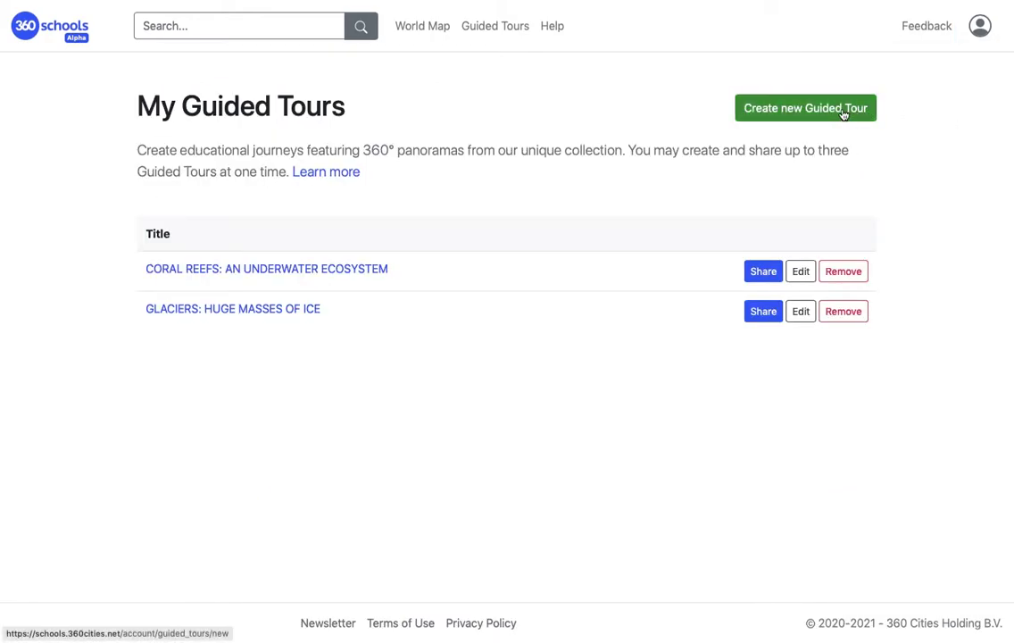
left_click(844, 114)
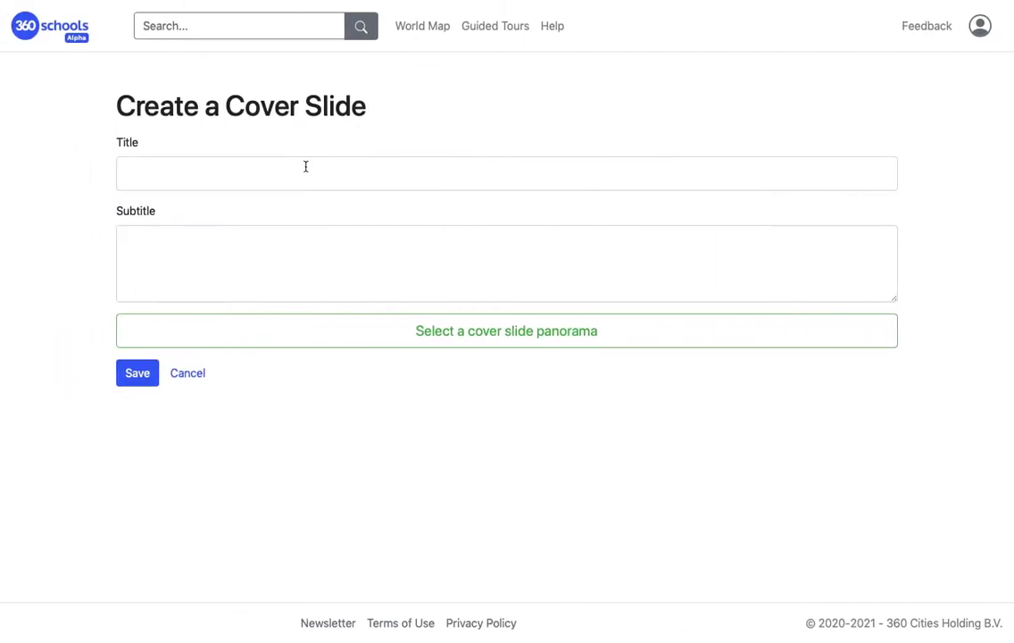
Step: Fill the cover Title and Subtitle with the script's Slide 1 title and intro paragraph
left_click(302, 173)
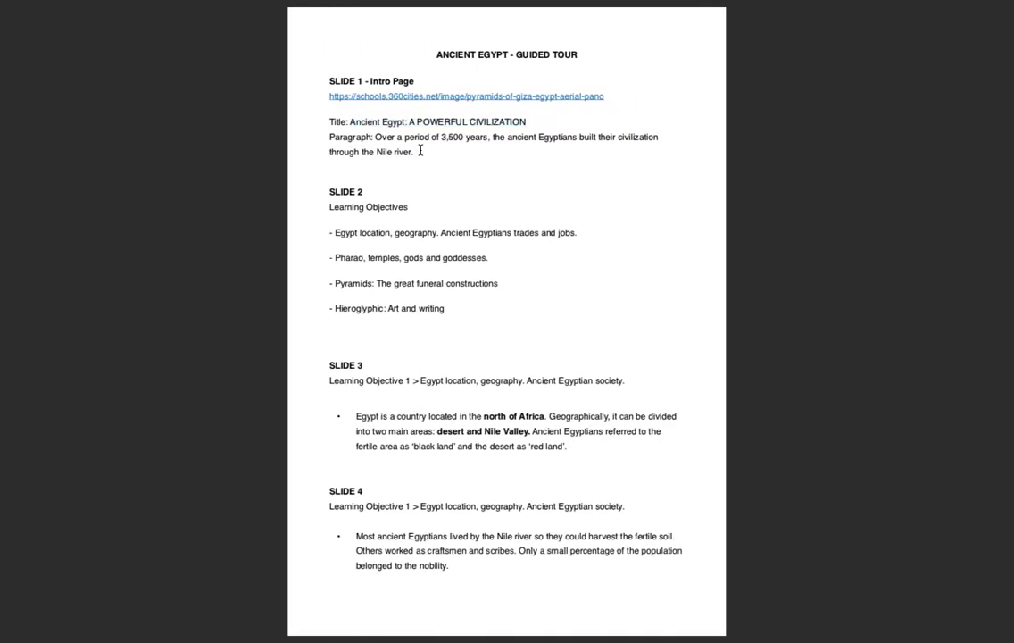
left_click_drag(414, 152, 382, 138)
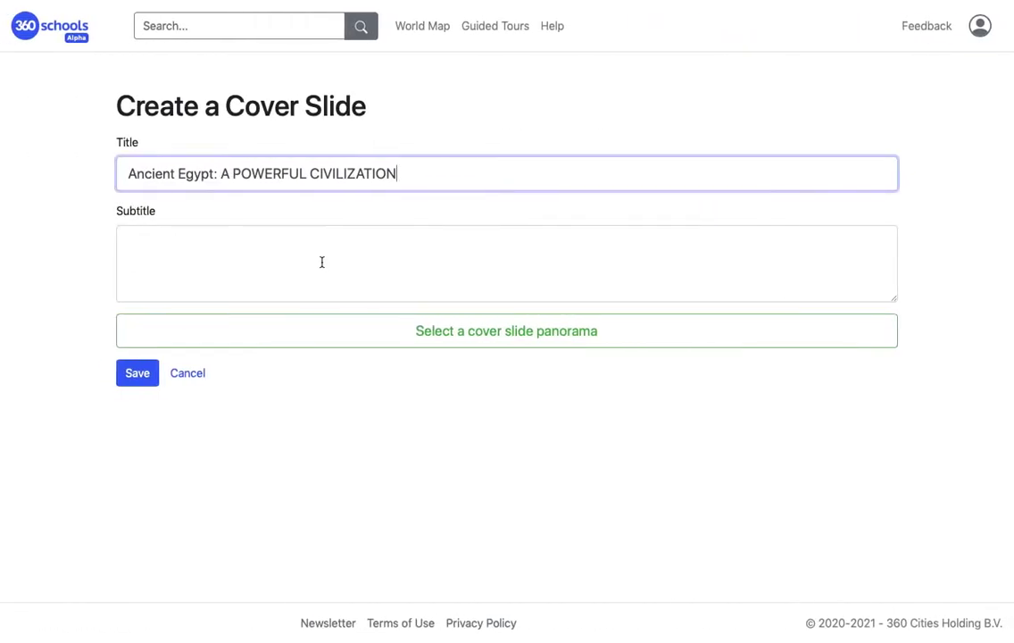
left_click(320, 264)
key("ctrl+v")
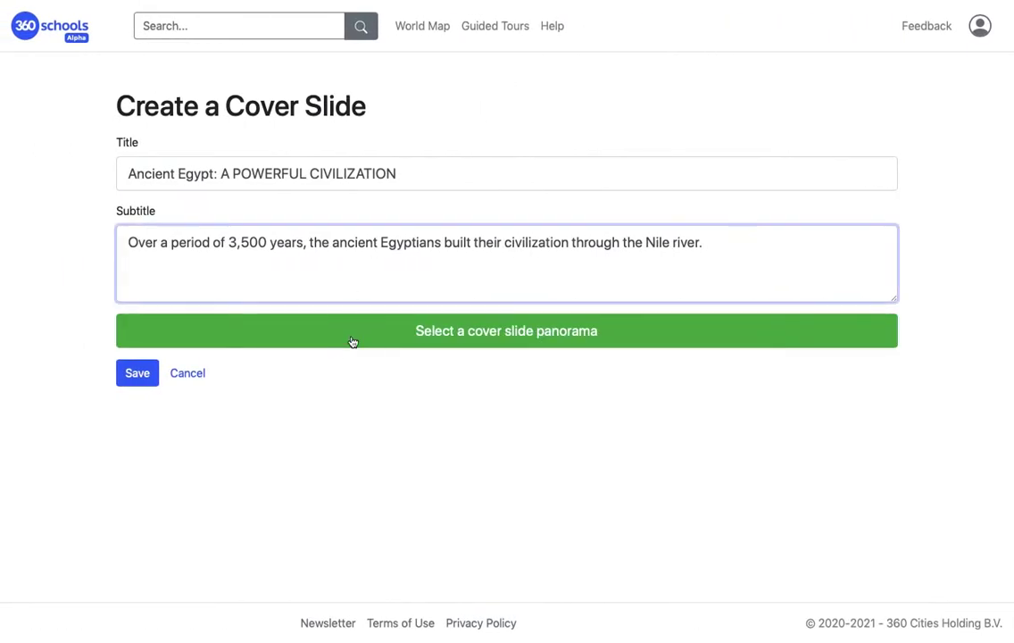
left_click(354, 340)
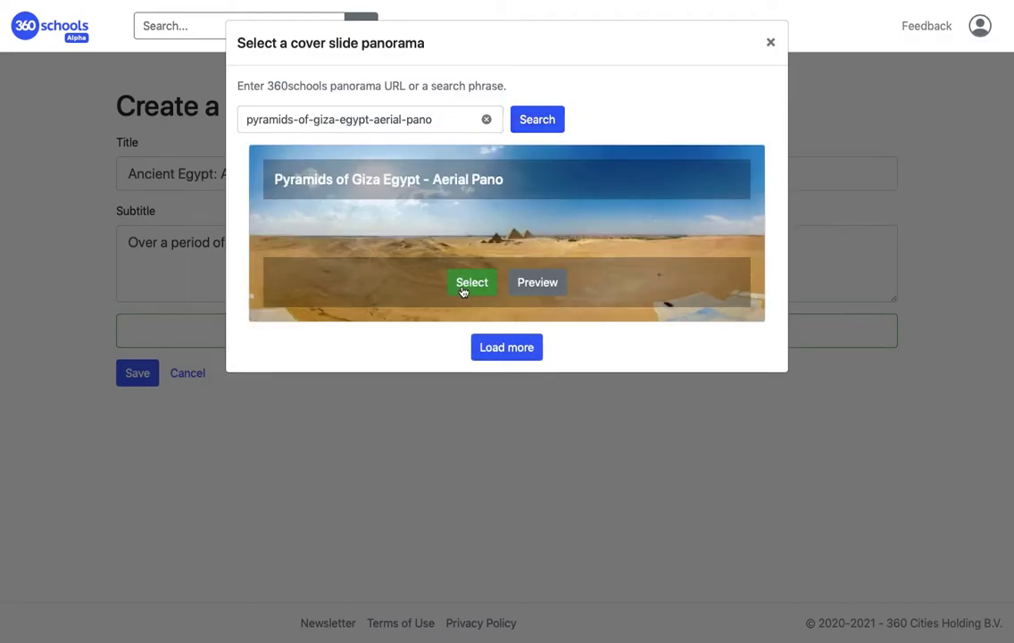
Step: Use the Pyramids of Giza Egypt - Aerial Pano as the cover panorama and save the cover slide
left_click(462, 284)
scroll(107, 439, "down", 1)
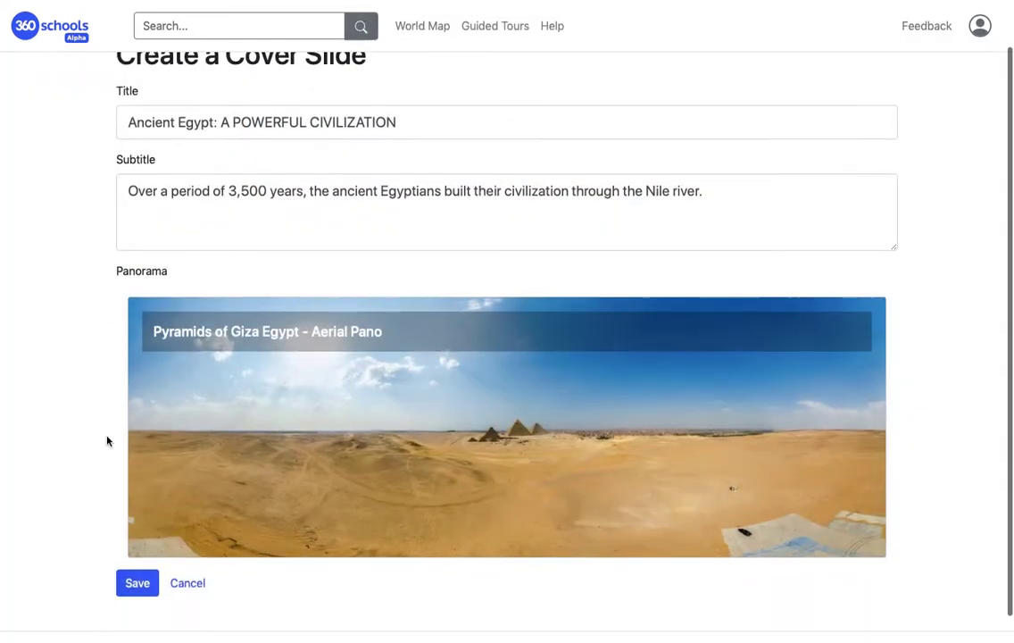
left_click(131, 584)
left_click(494, 298)
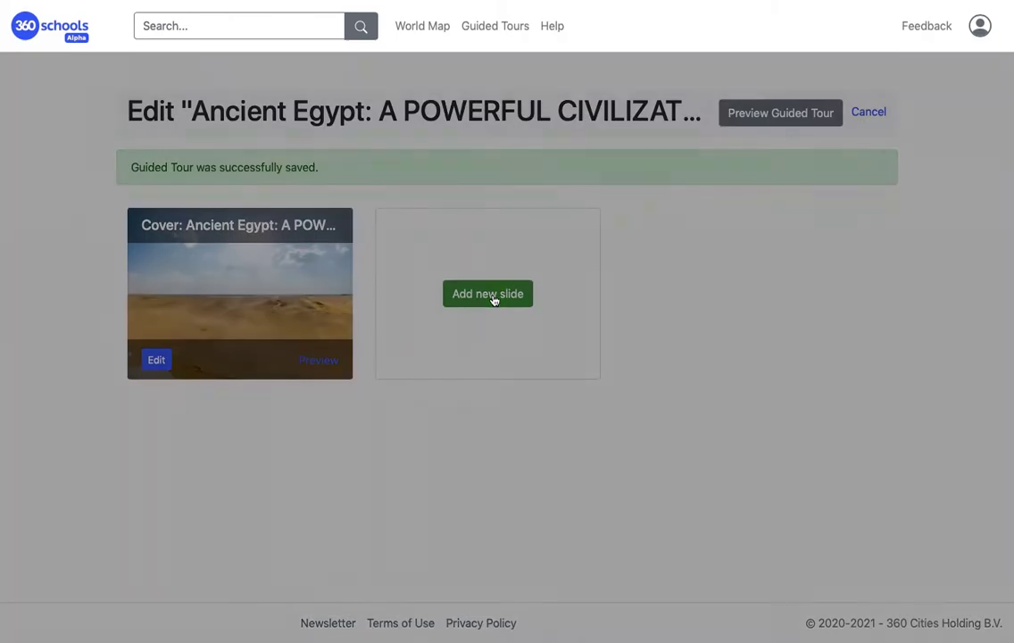
Step: Add a Text slide and format the four learning objectives as a bullet list
left_click(479, 327)
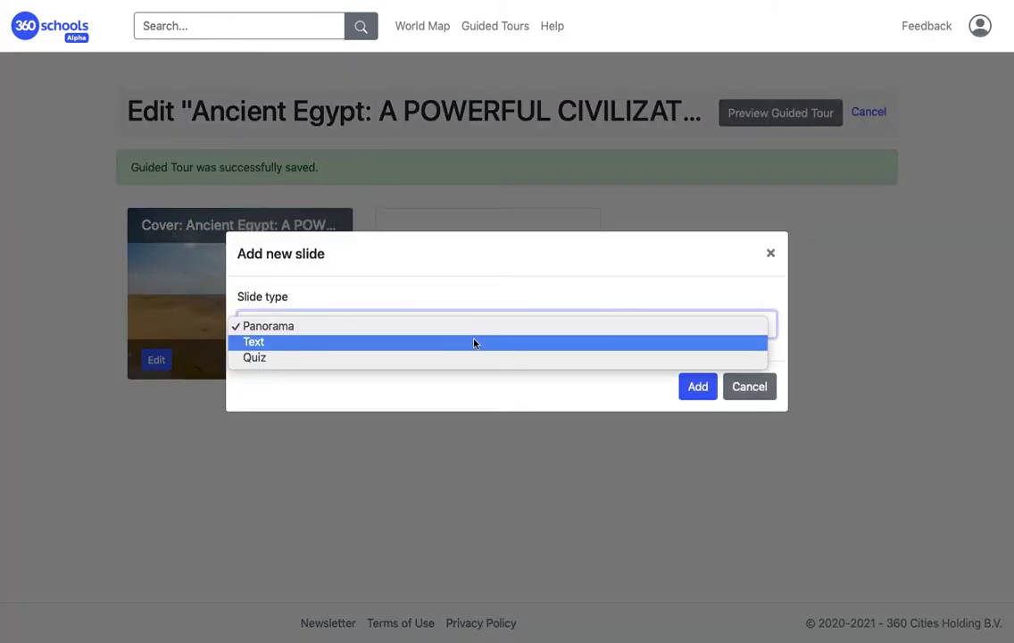
left_click(473, 344)
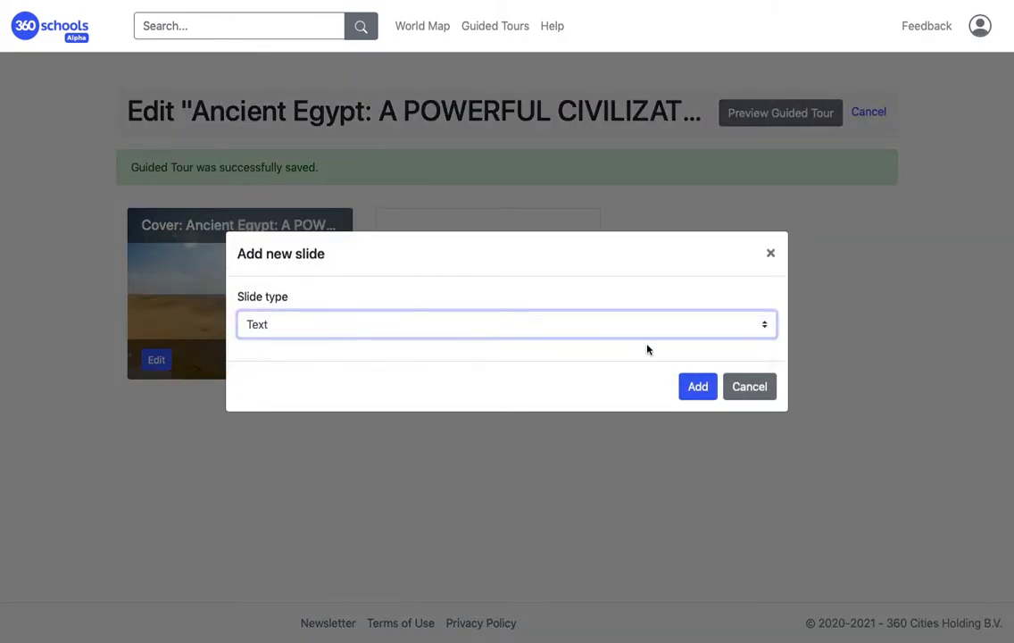
left_click(698, 389)
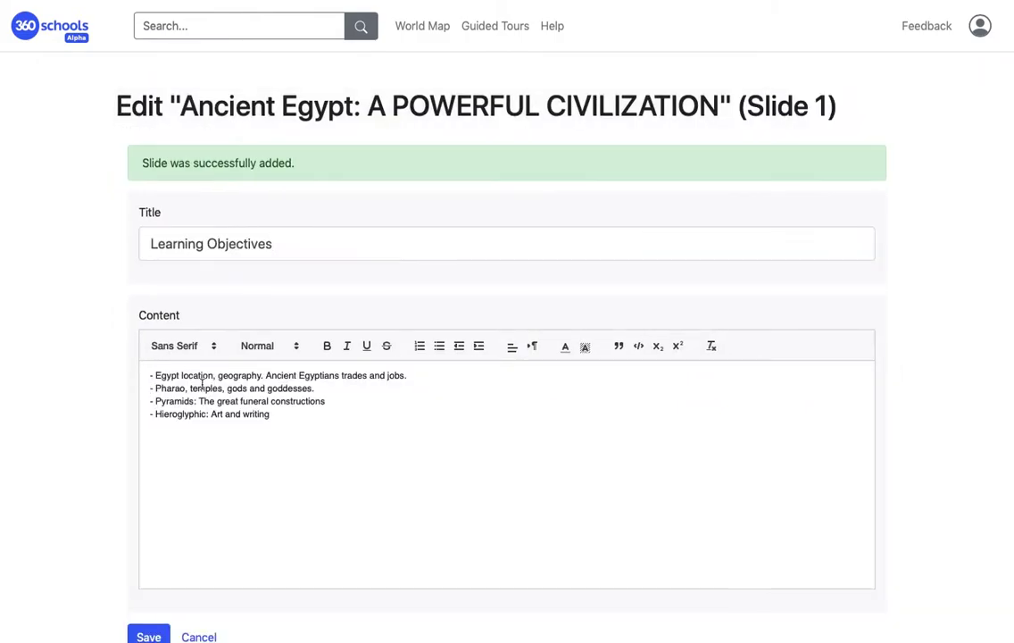
left_click_drag(271, 414, 363, 337)
left_click(438, 346)
Step: Set the four bulleted objective lines to Large text size
left_click(326, 450)
left_click_drag(326, 451, 161, 398)
left_click(268, 345)
left_click(257, 415)
Step: Insert blank lines between the objectives and save the Learning Objectives slide
left_click(563, 404)
key("Return")
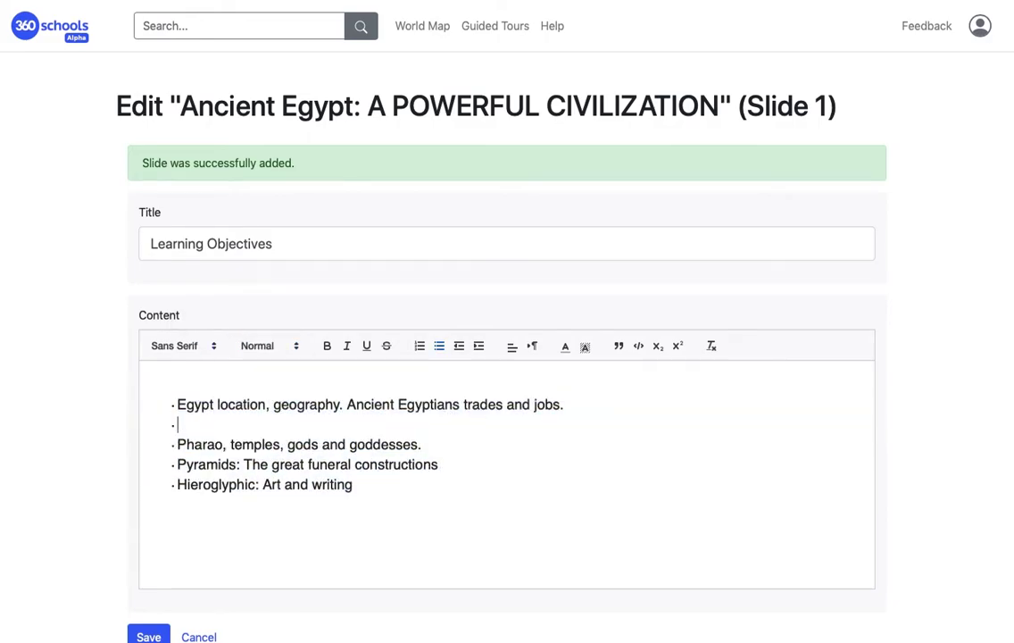
left_click(421, 437)
key("Return")
left_click(491, 470)
key("Return")
scroll(928, 441, "down", 1)
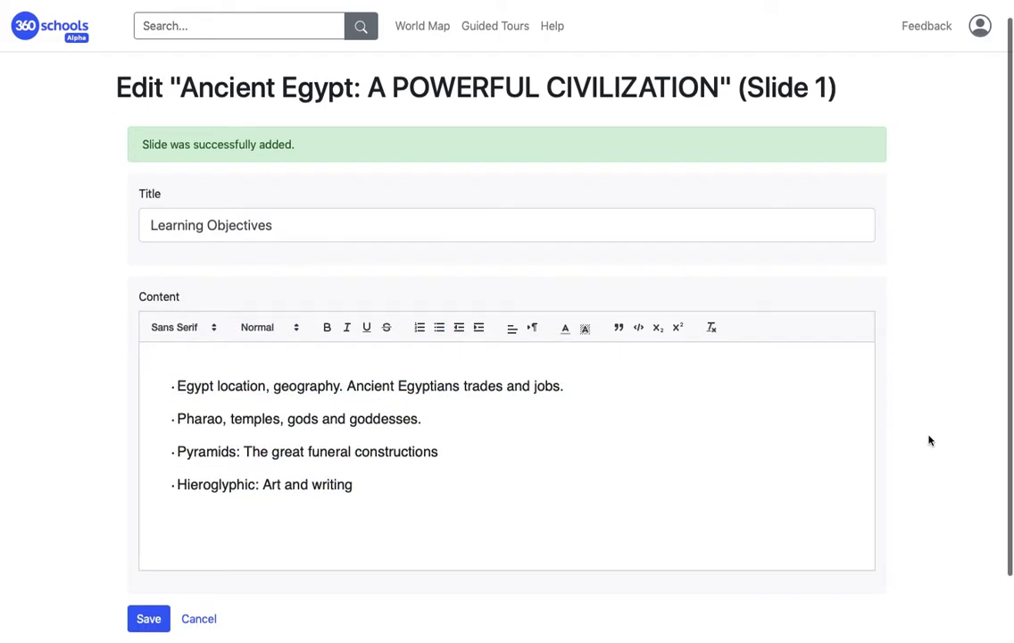
left_click(148, 619)
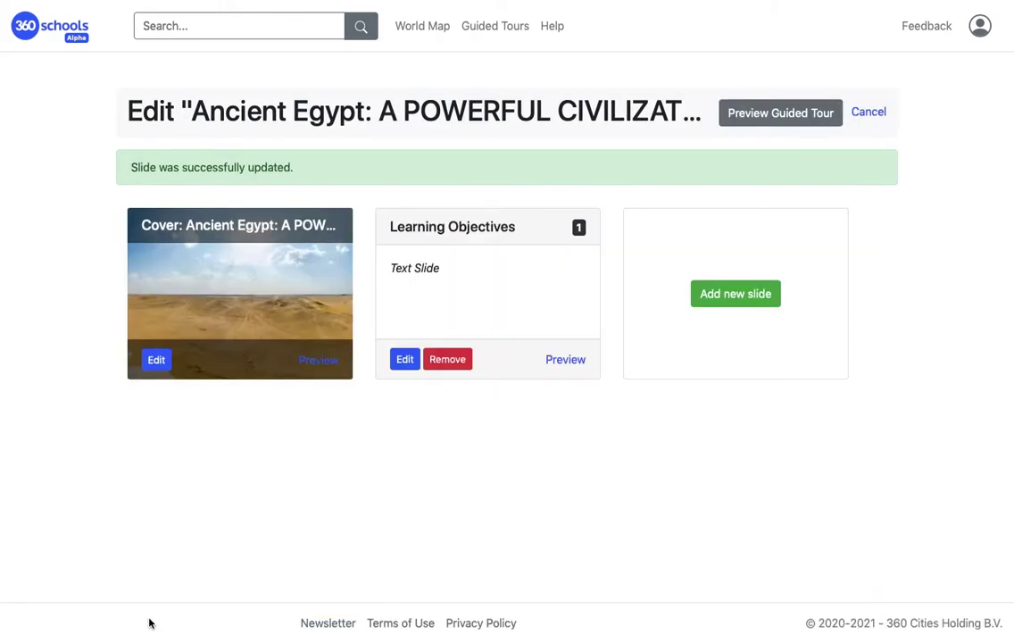
Step: Add a second text slide with its paragraph as a Large bullet point and save it
left_click(750, 298)
left_click(581, 327)
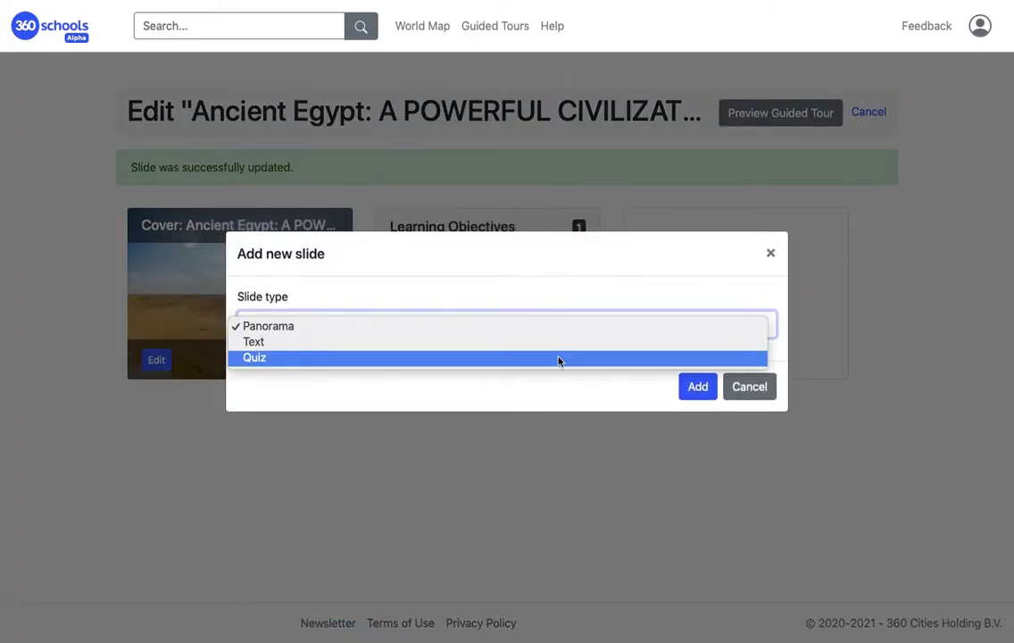
left_click(561, 342)
left_click(695, 386)
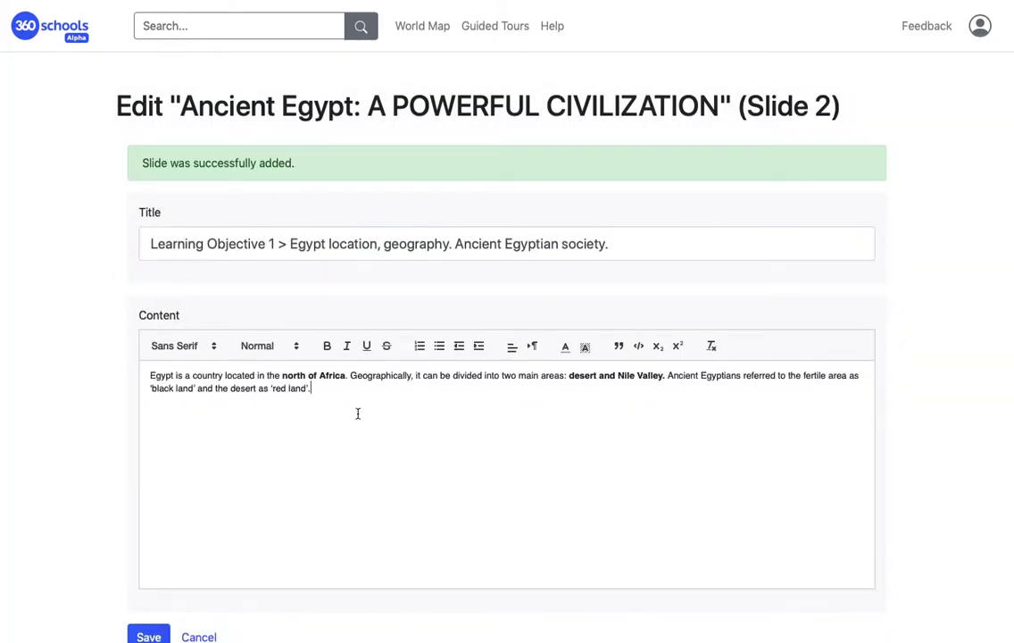
left_click_drag(373, 389, 144, 374)
left_click(439, 346)
left_click(268, 346)
left_click(254, 414)
left_click(178, 378)
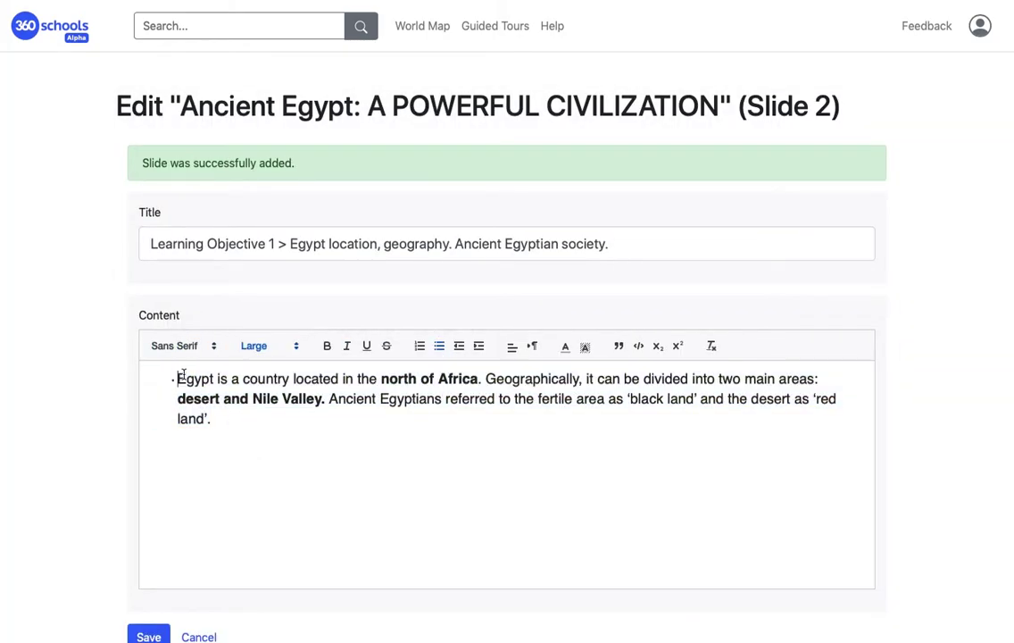
key("Return")
key("Return")
left_click(149, 635)
Step: Add a third text slide and set its paragraph to Large text size
left_click(230, 489)
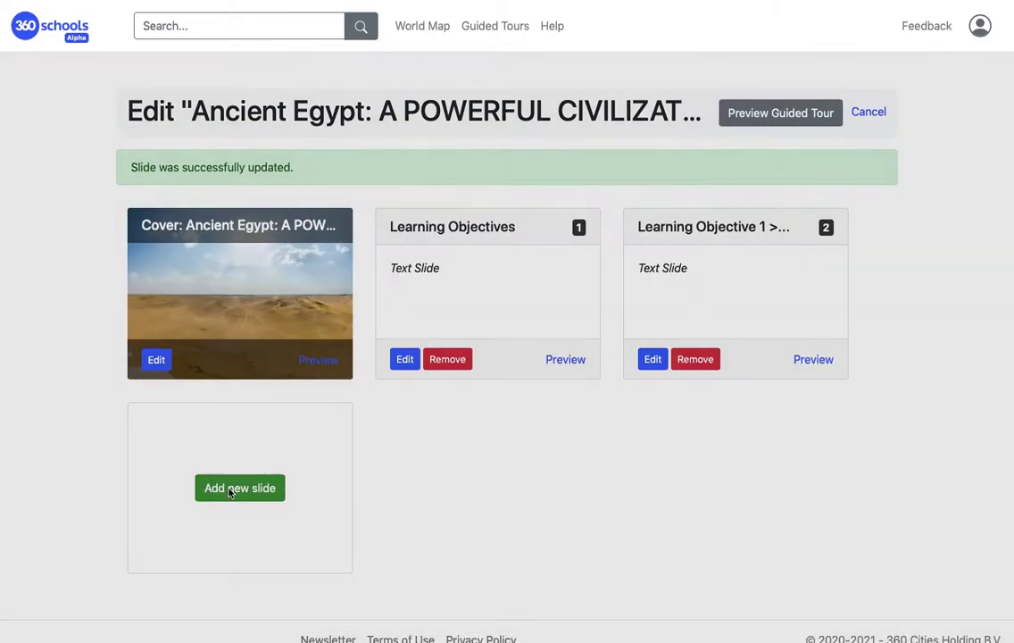
left_click(393, 325)
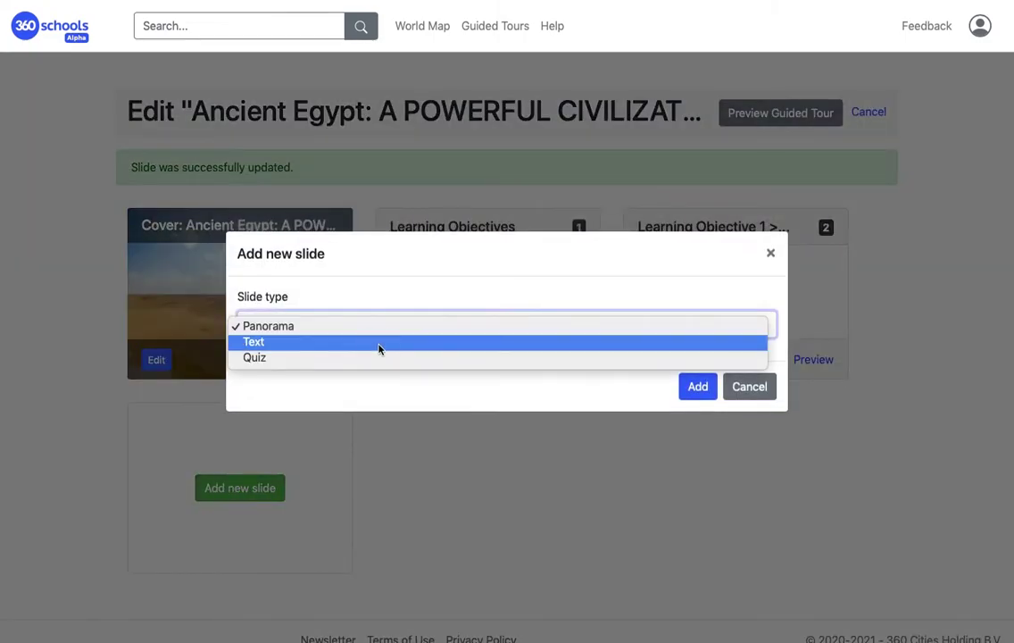
left_click(380, 345)
left_click(697, 386)
key("ctrl+a")
left_click(261, 346)
left_click(260, 415)
left_click(150, 391)
Step: Add a Large, centred line 'Let's identify the fertile areas.', save, and create panorama slide 4
key("Return")
left_click(438, 345)
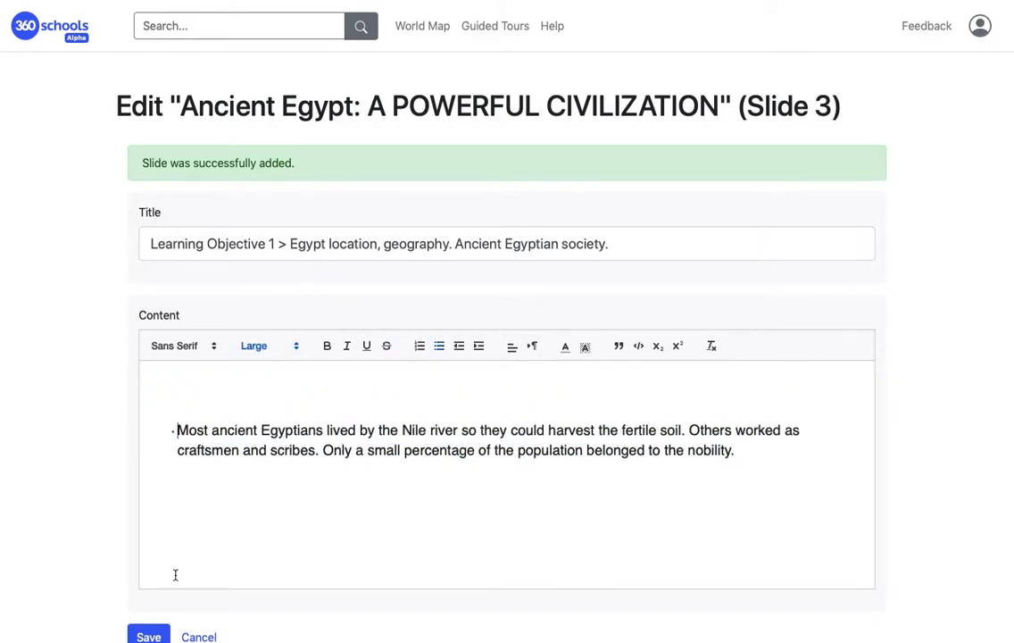
left_click(174, 575)
type("Let's identify the fertile areas.")
left_click(268, 298)
left_click(259, 367)
left_click(512, 298)
left_click(512, 319)
left_click(598, 449)
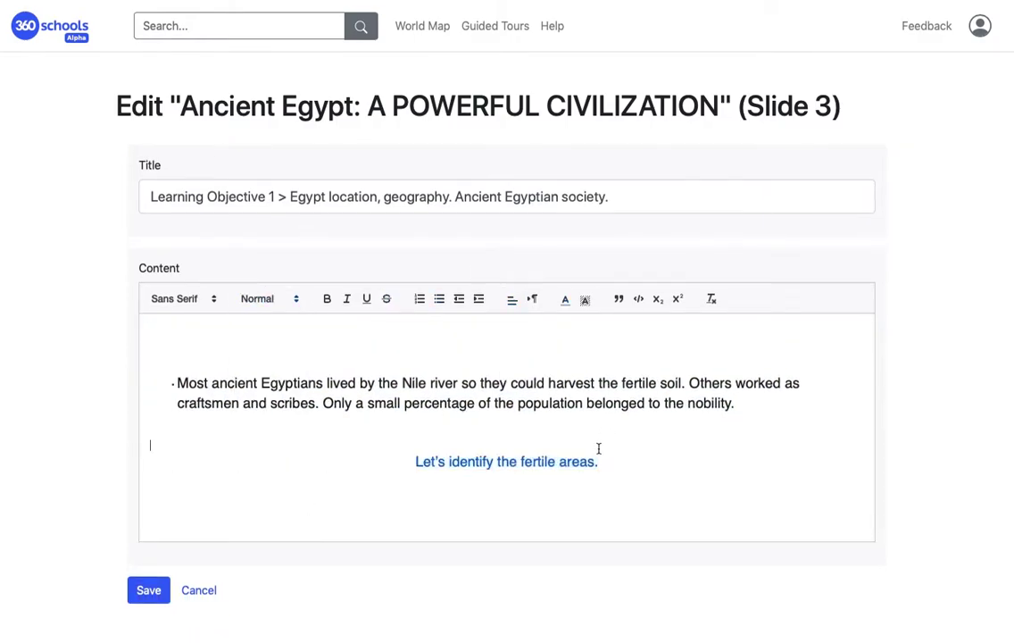
left_click(146, 590)
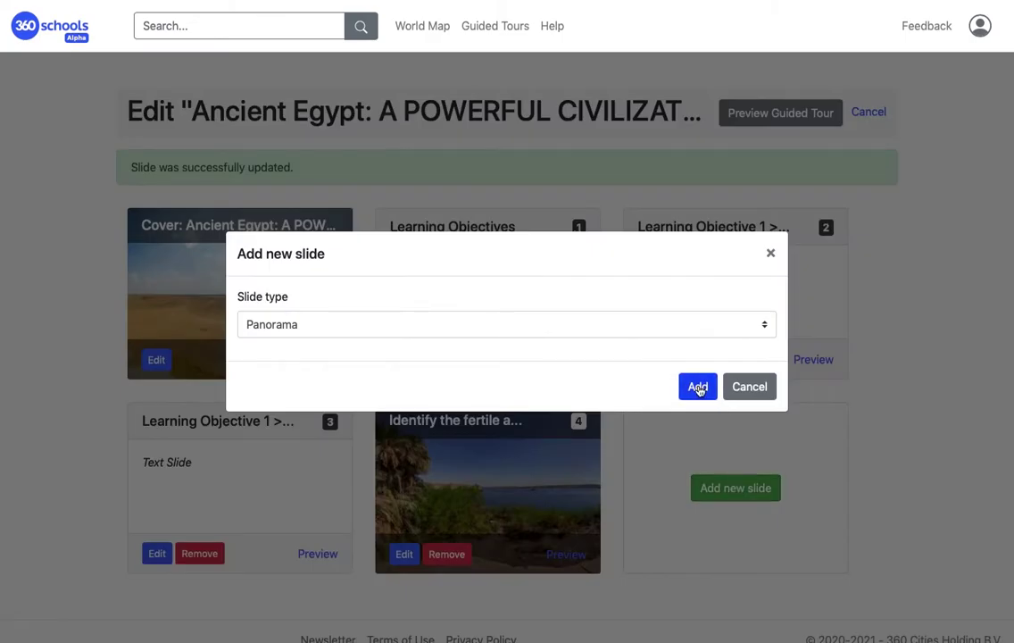
left_click(698, 387)
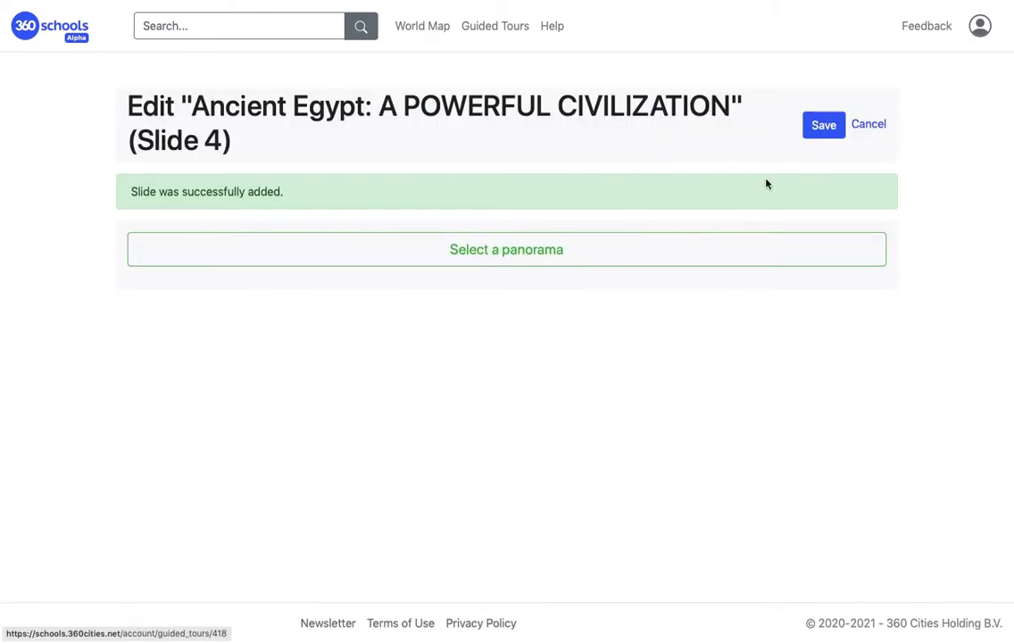
Step: Give slide 4 the Philae panorama and the title 'Identify the fertile areas'
left_click(645, 254)
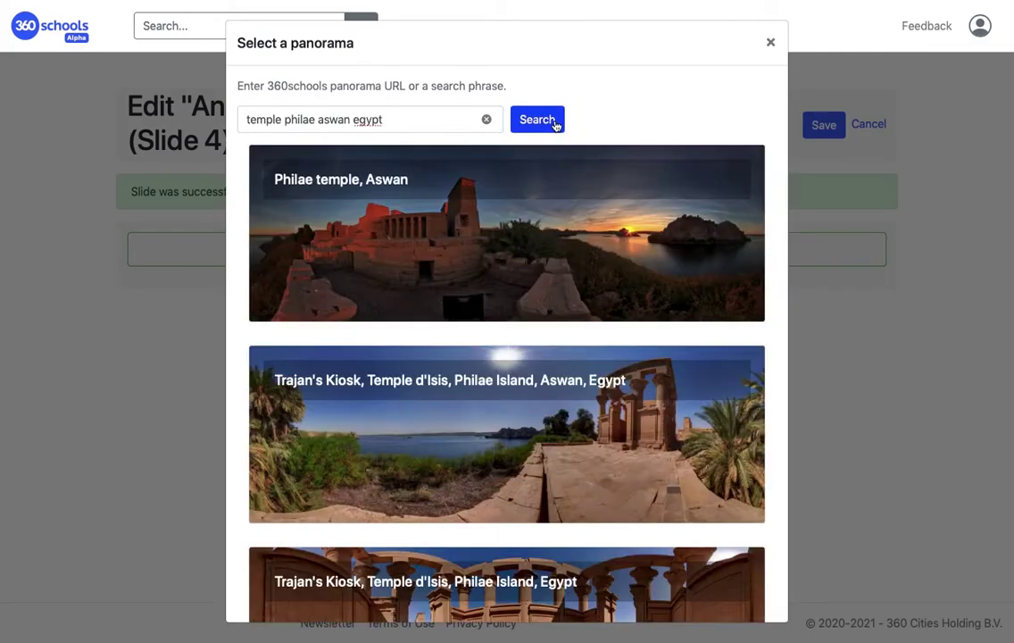
left_click(465, 486)
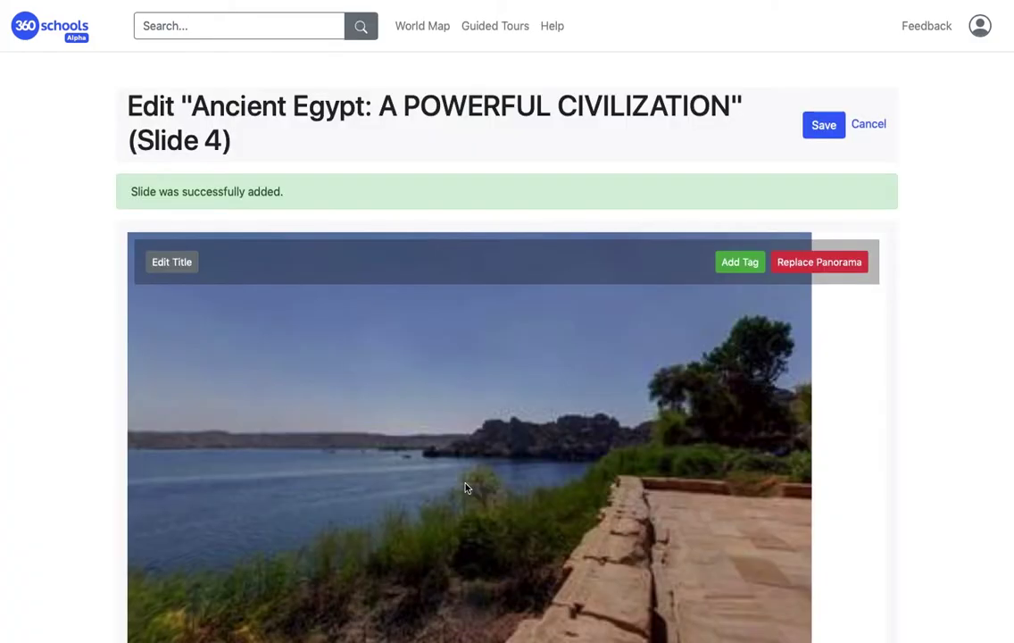
scroll(412, 427, "down", 1)
left_click(180, 234)
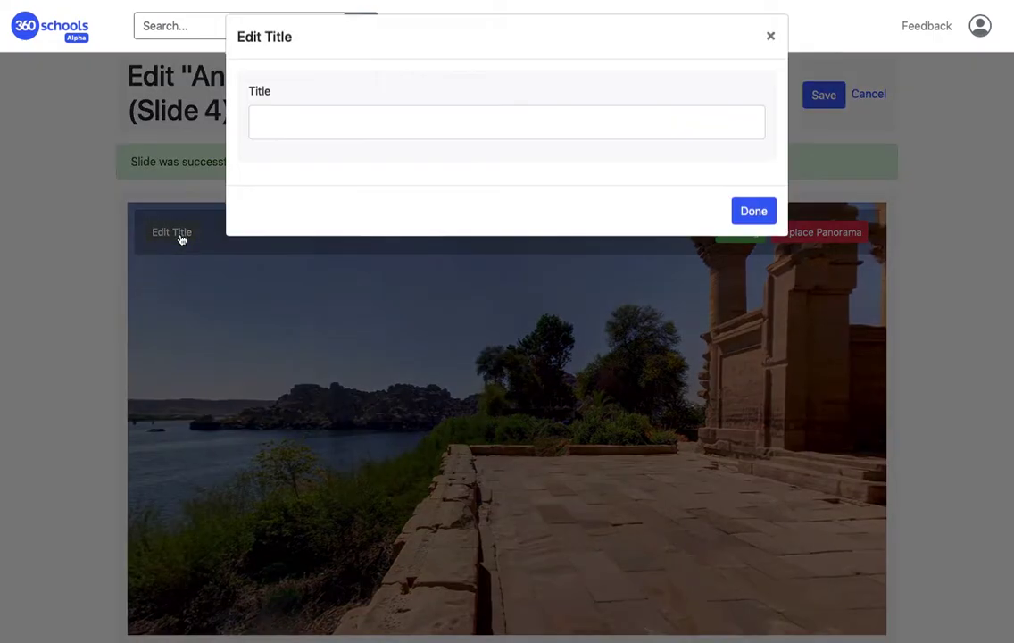
left_click(324, 121)
type("Identify the fertile areas")
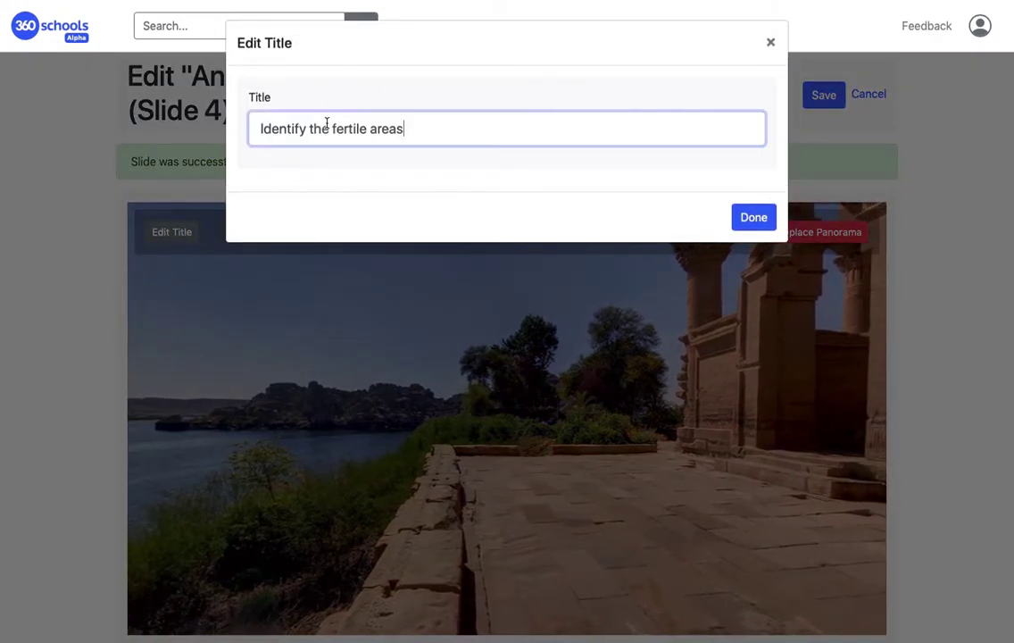
left_click(755, 218)
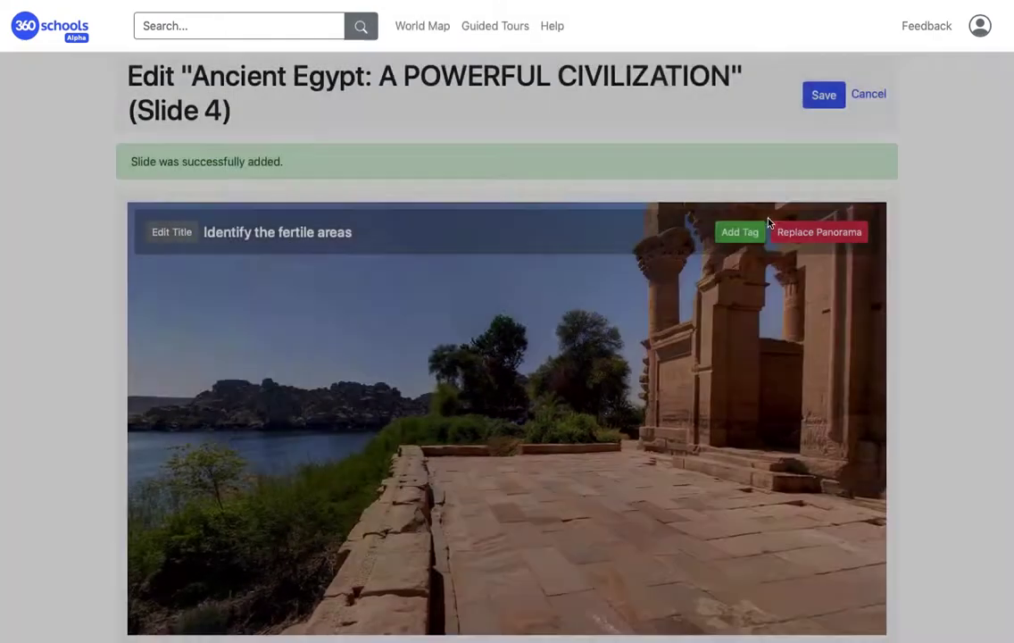
Step: Add an info tag with the black land description on the green vegetation
left_click_drag(755, 459, 278, 451)
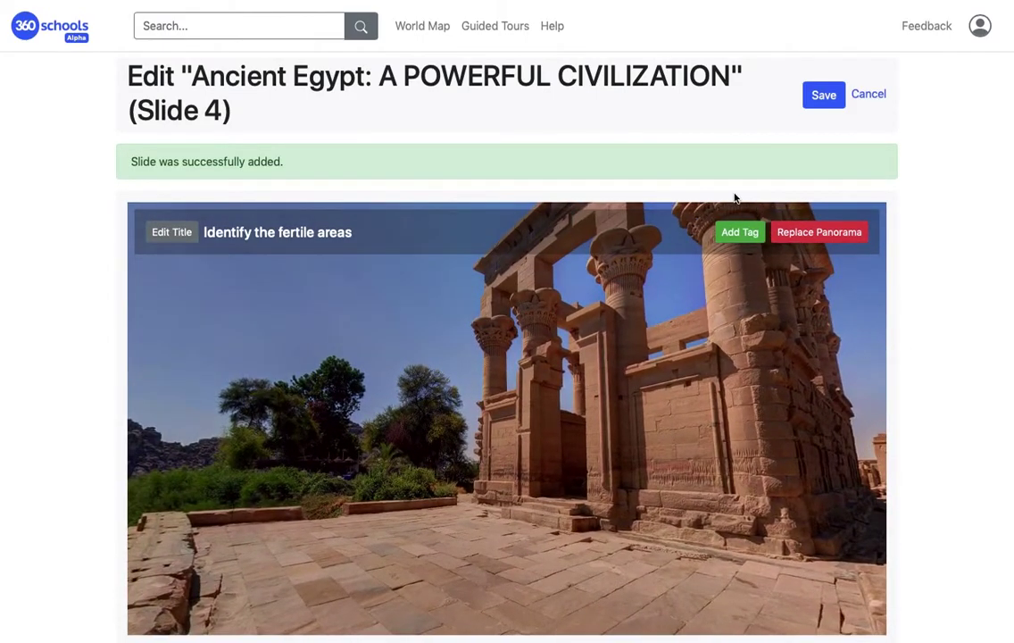
left_click_drag(789, 390, 363, 418)
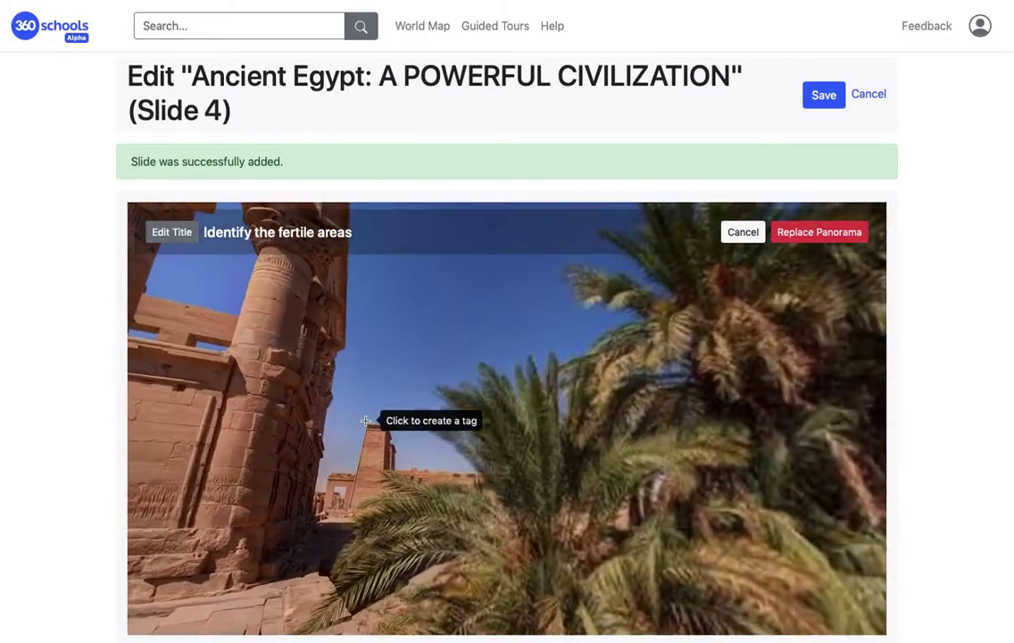
left_click_drag(657, 468, 297, 314)
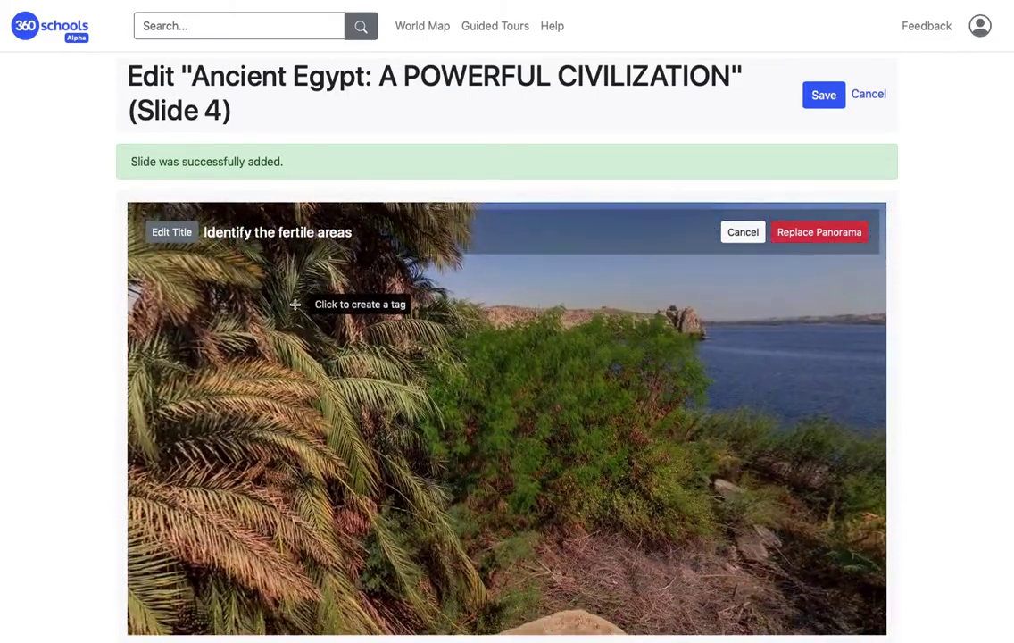
left_click(444, 435)
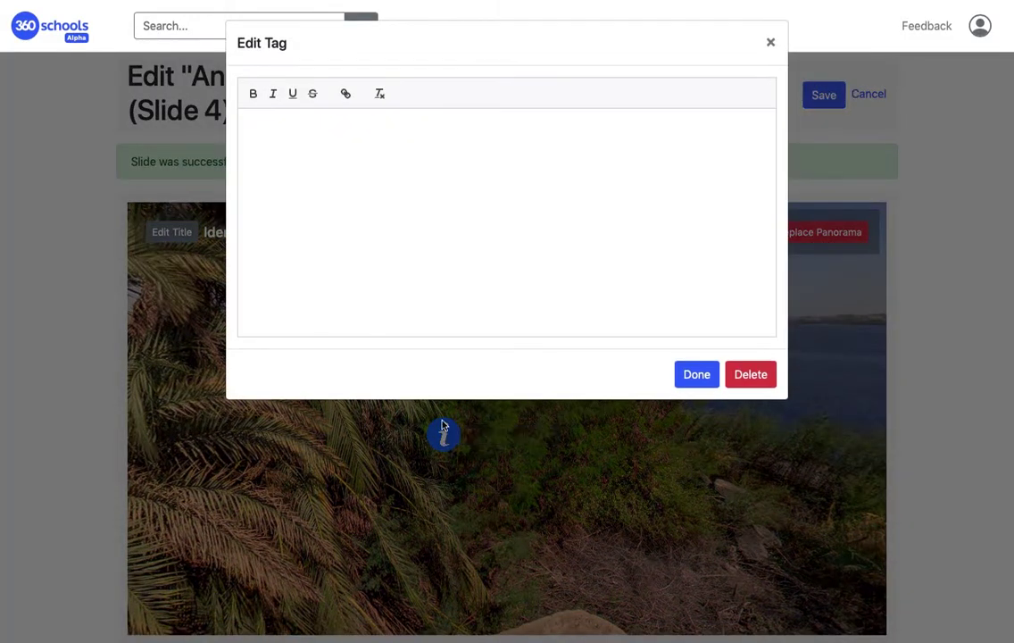
type("Fertile area called 'black land'")
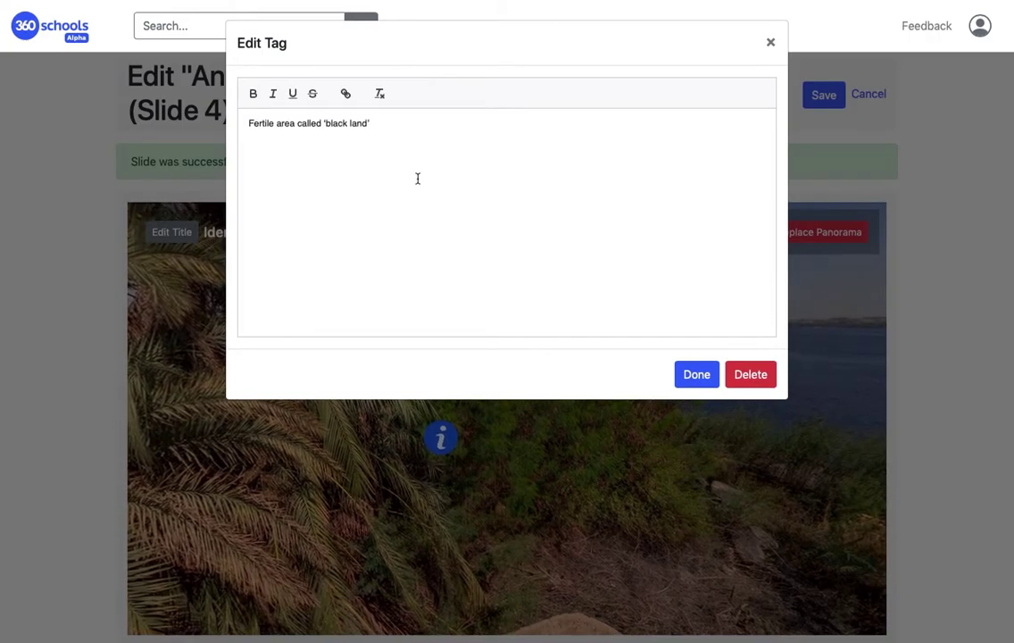
left_click(697, 375)
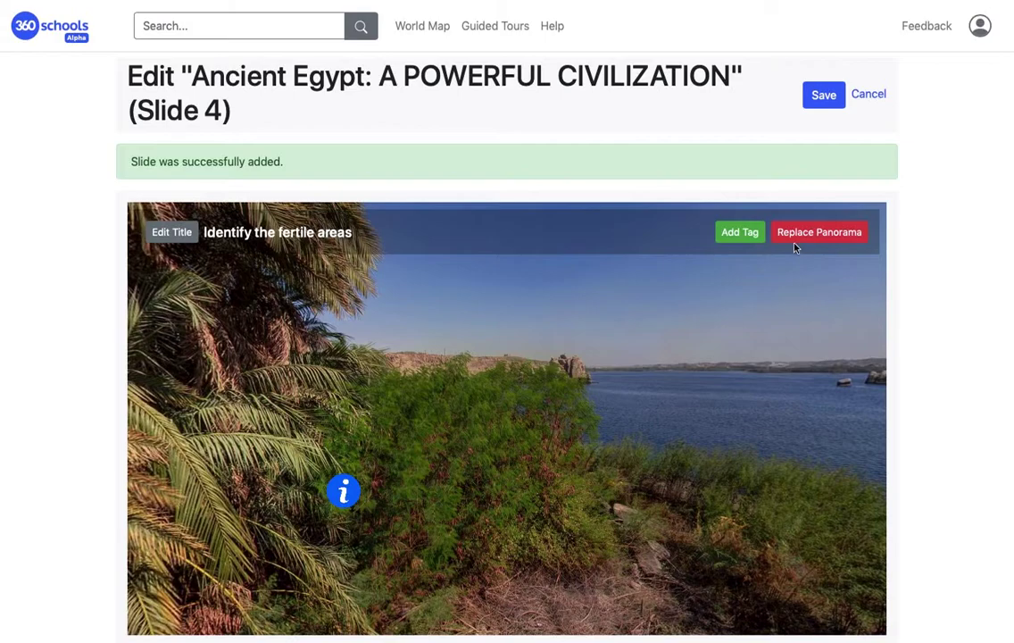
Step: Add a 'Nile river' info tag on the river water and save slide 4
left_click(741, 232)
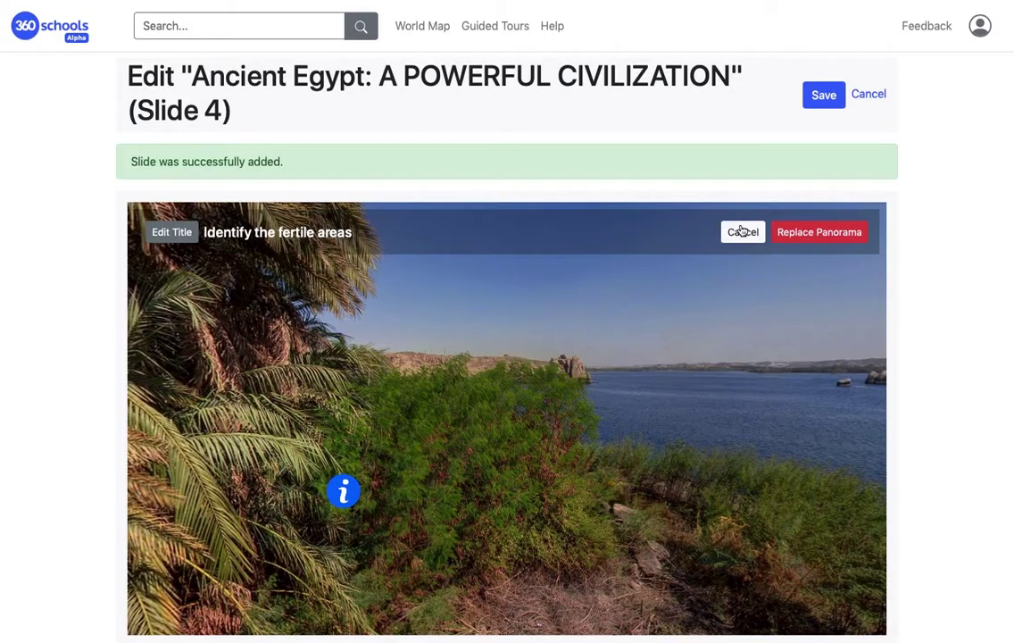
left_click_drag(815, 362, 389, 367)
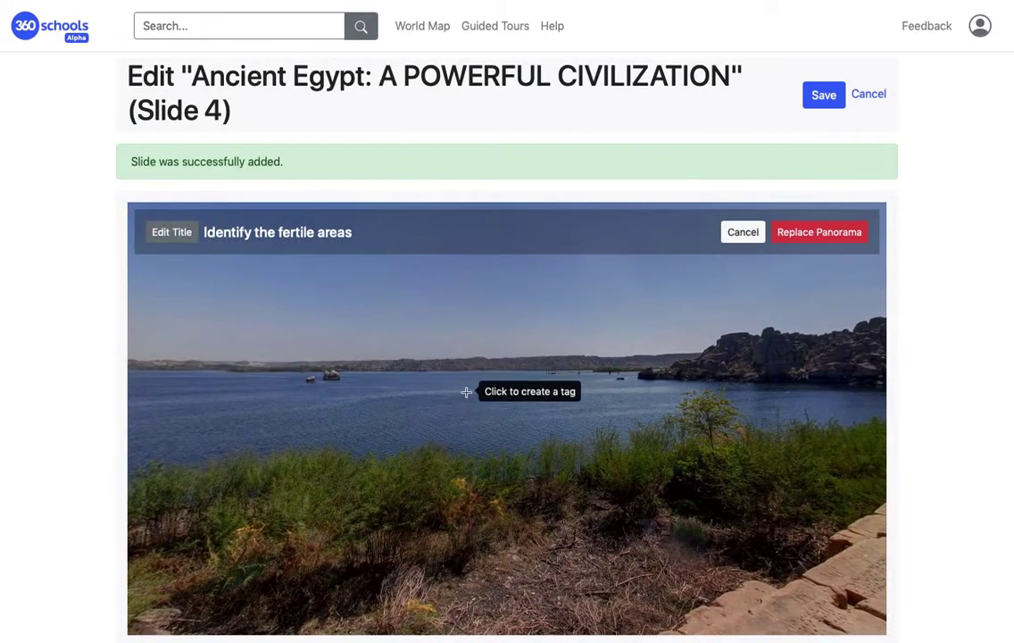
left_click(469, 395)
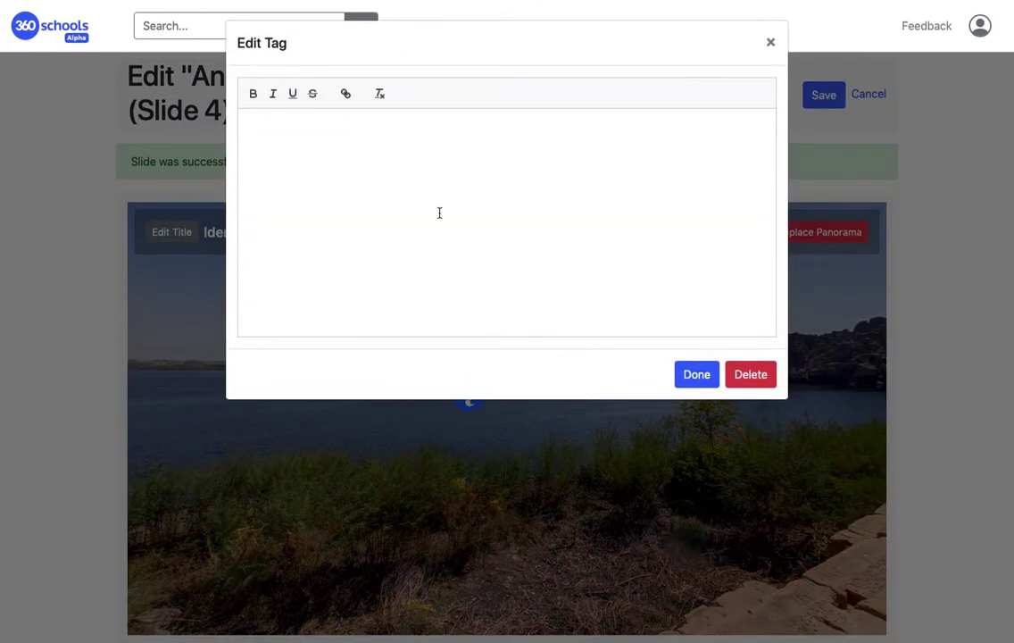
left_click(696, 376)
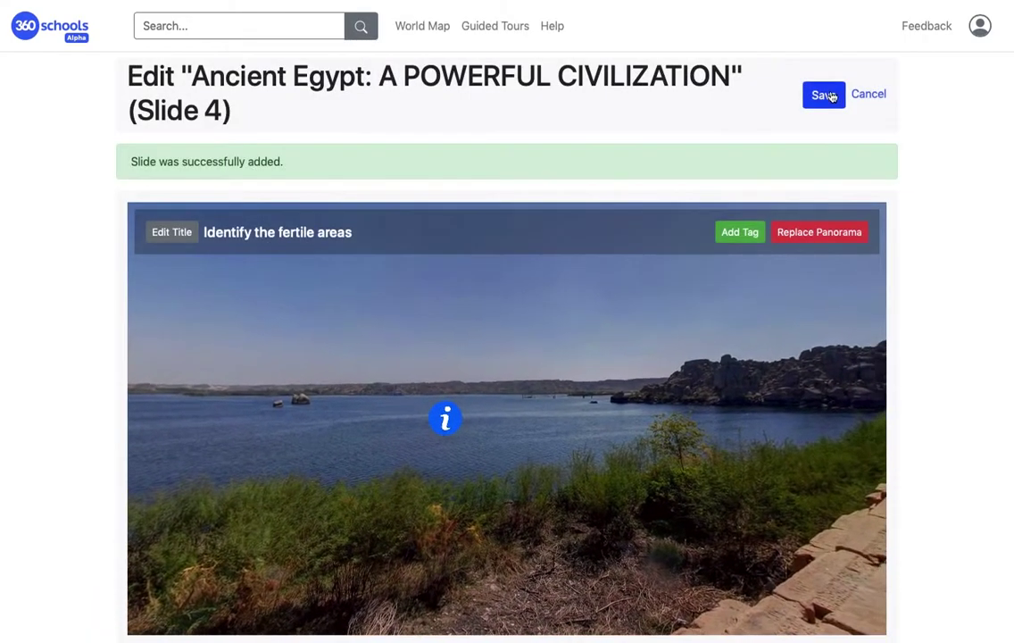
left_click(824, 95)
left_click(740, 489)
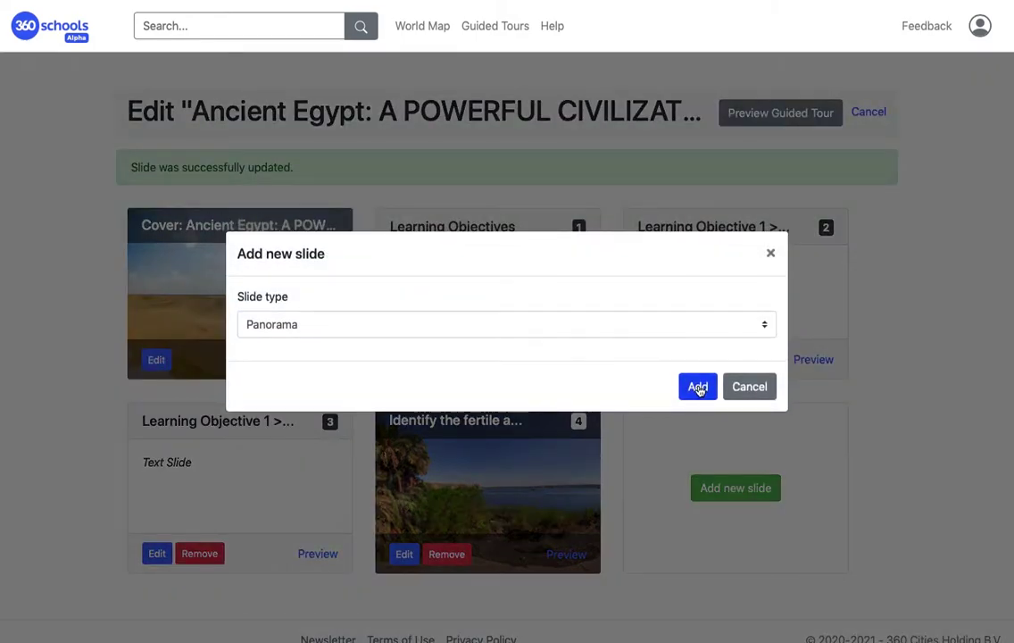
Step: Create panorama slide 5 using the white Desert Sunset and the Elephant panorama
left_click(699, 389)
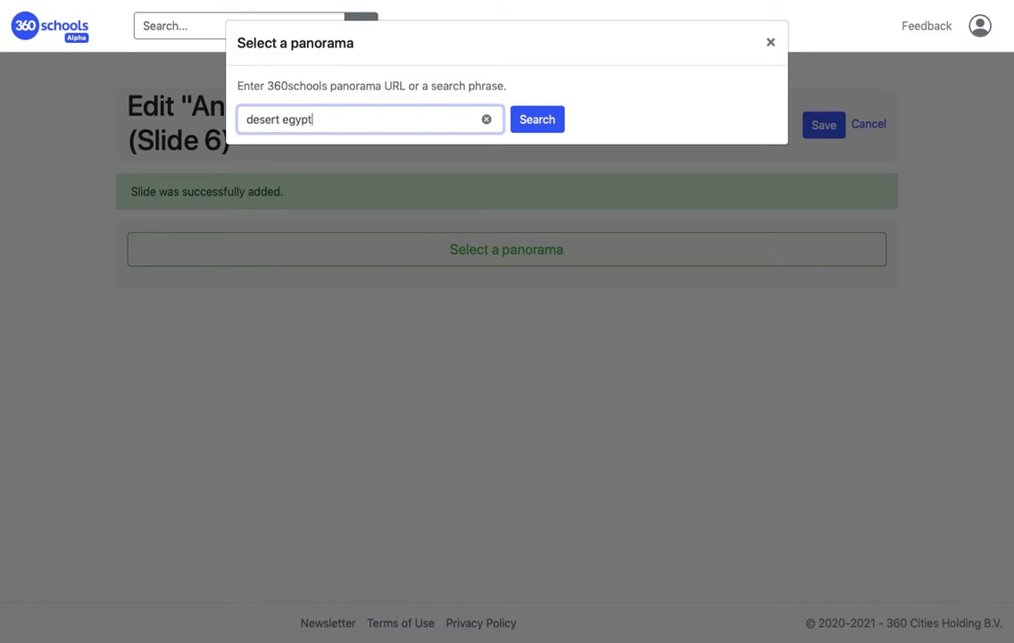
scroll(513, 335, "down", 5)
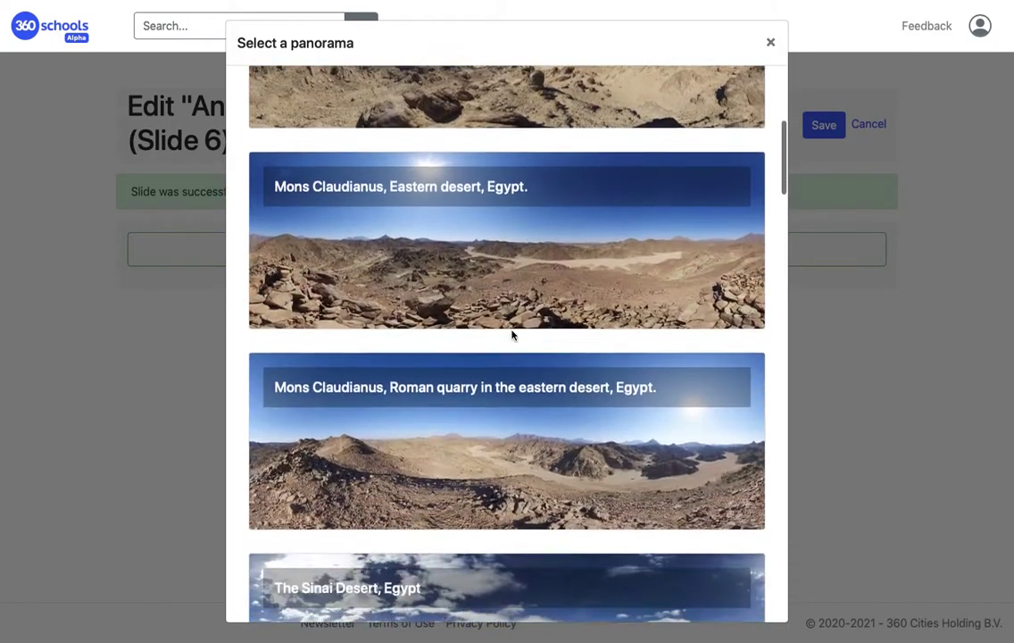
scroll(513, 335, "down", 15)
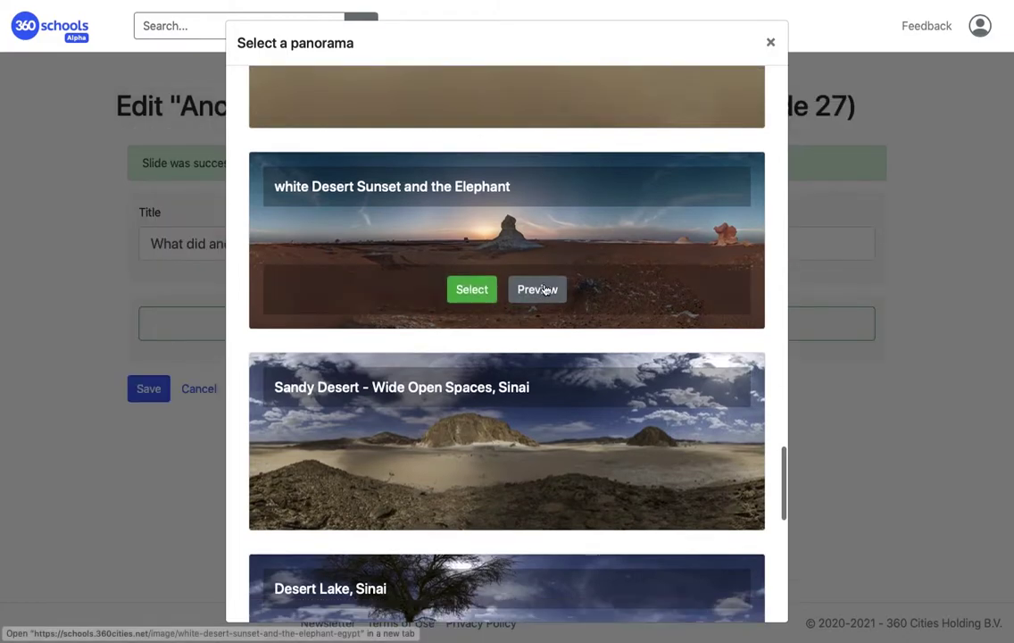
left_click(540, 289)
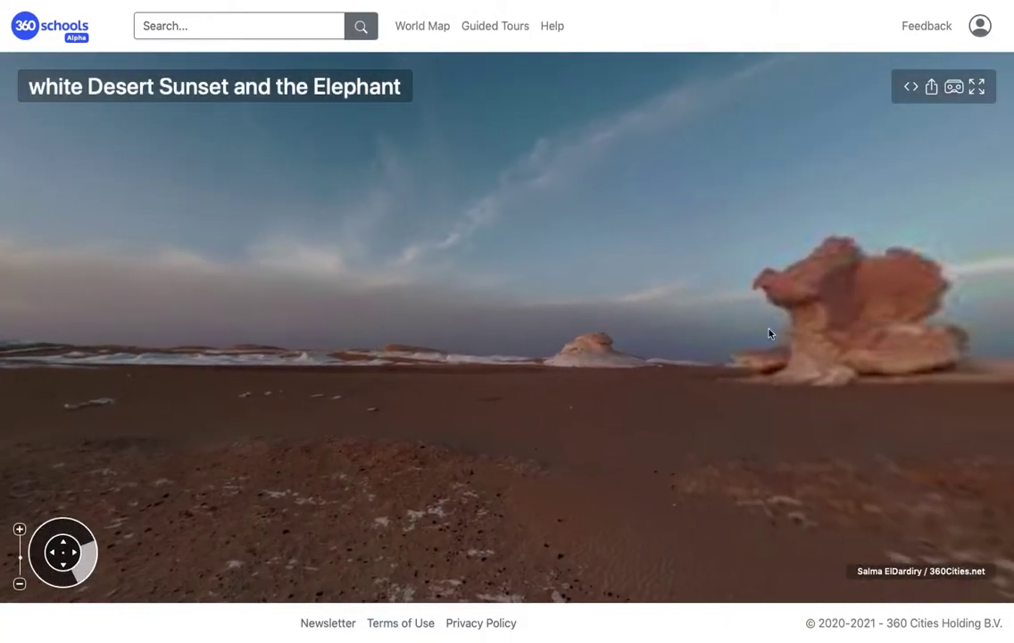
key("alt+Left")
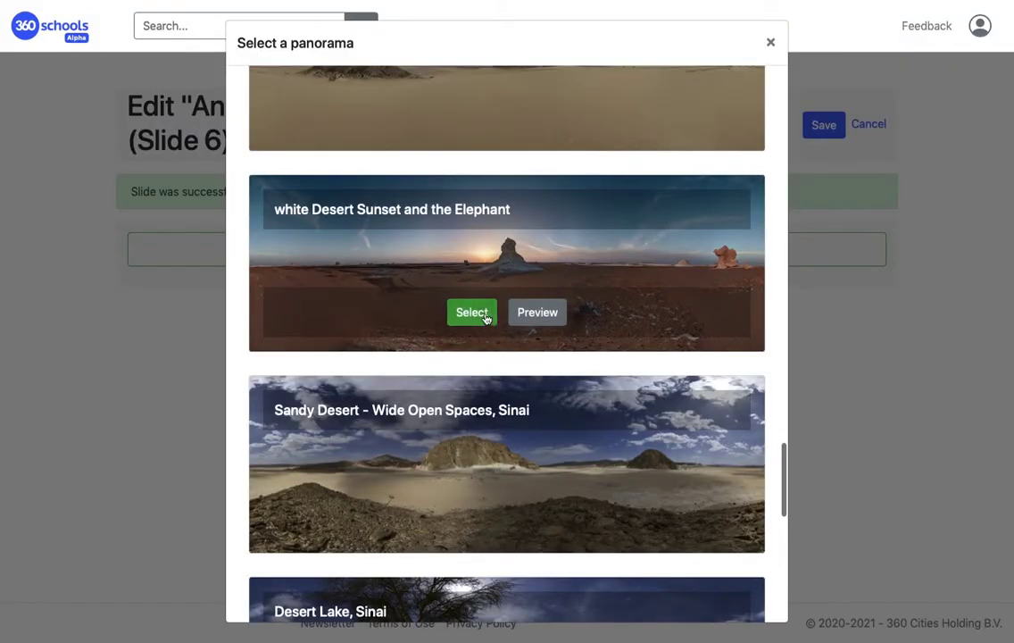
left_click(485, 318)
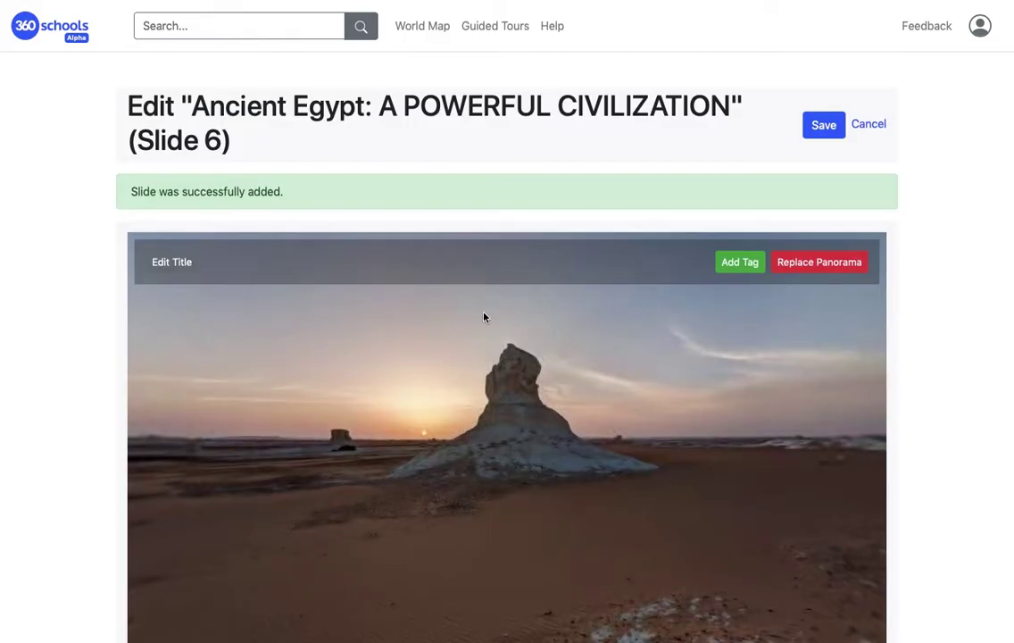
Step: Title slide 5 'What did ancient Egyptians call this area?'
left_click(172, 262)
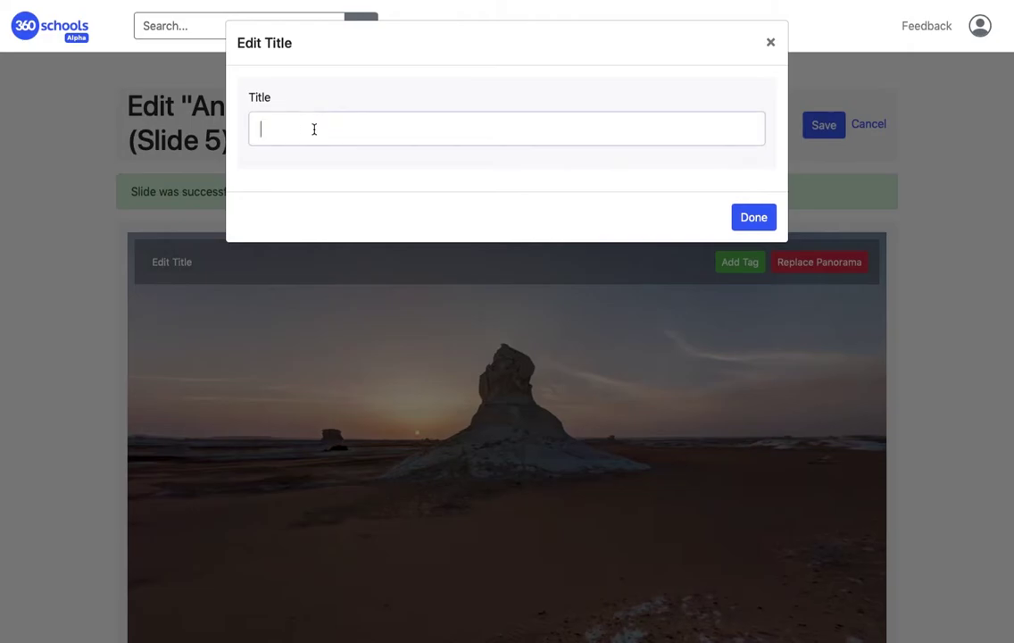
type("What did ancient Egyptians call this area?")
left_click(755, 217)
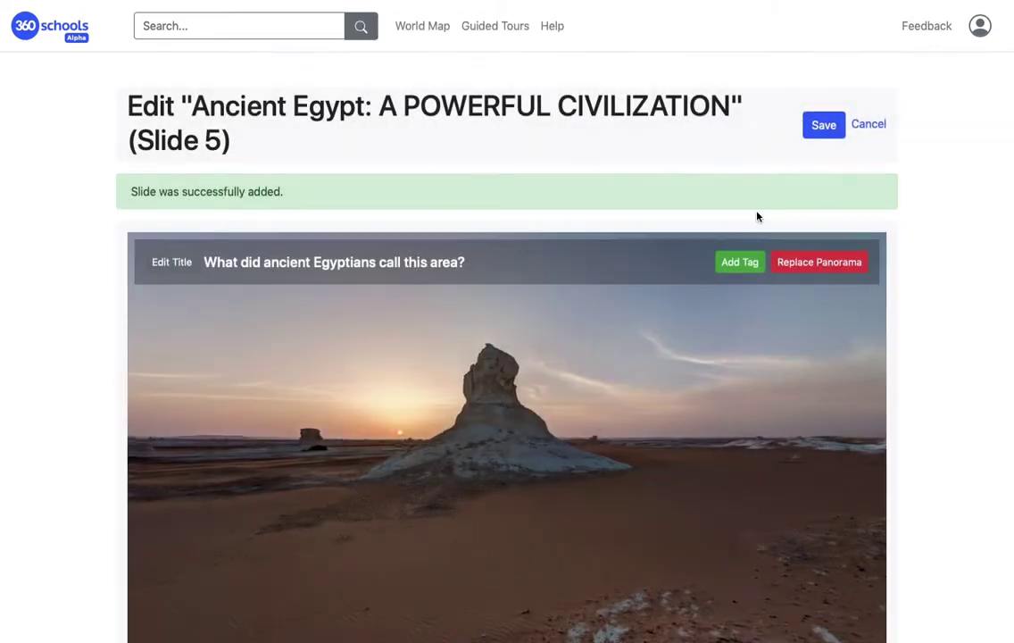
Step: Add a 'red land' info tag on the desert ground and save slide 5
left_click(743, 264)
left_click_drag(751, 457, 539, 482)
scroll(539, 482, "down", 1)
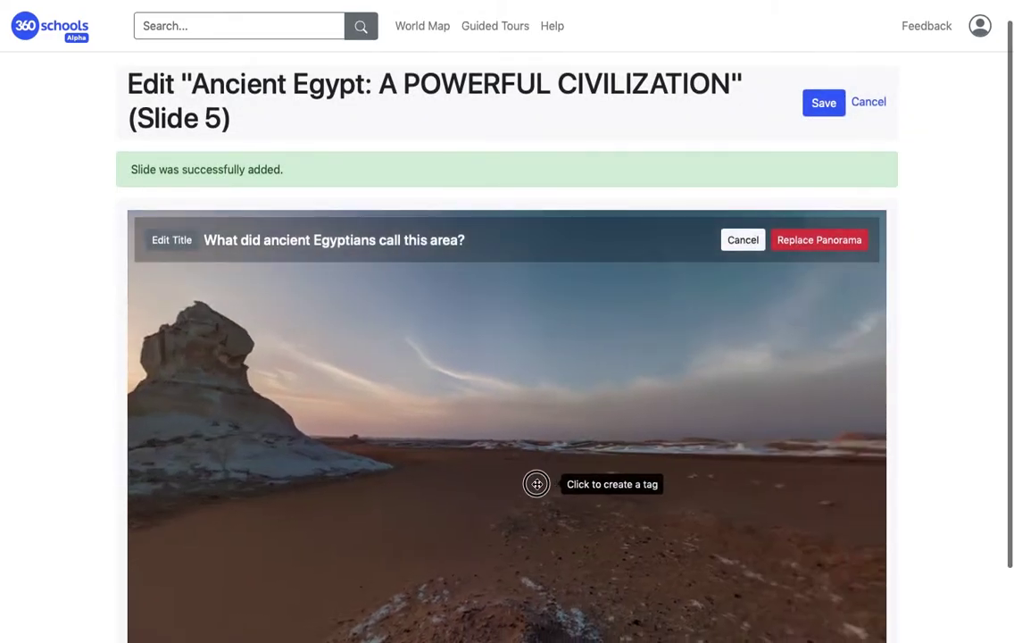
left_click(517, 465)
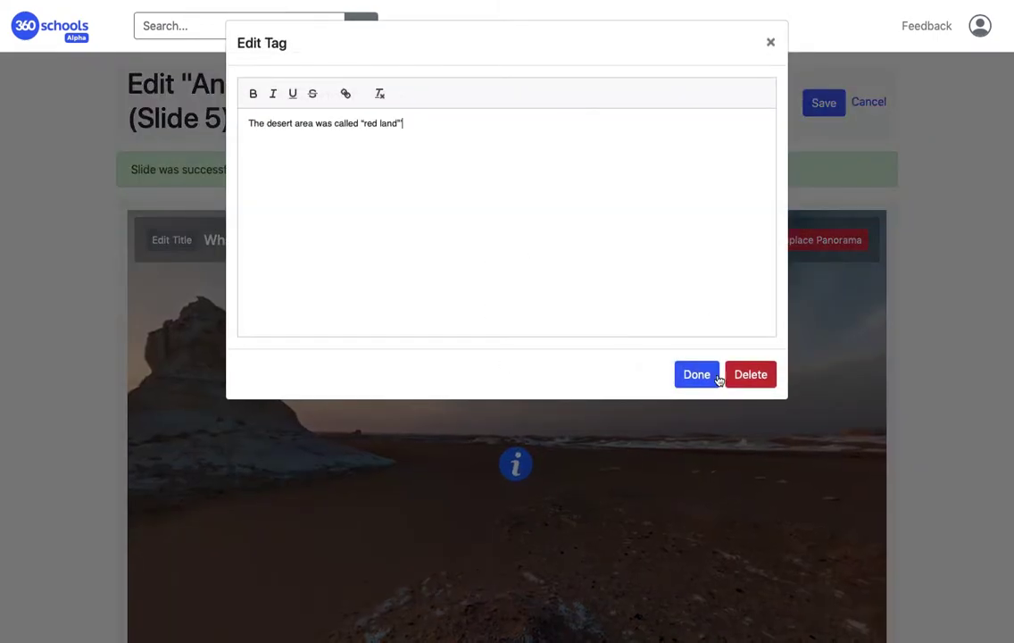
left_click(704, 375)
left_click(821, 104)
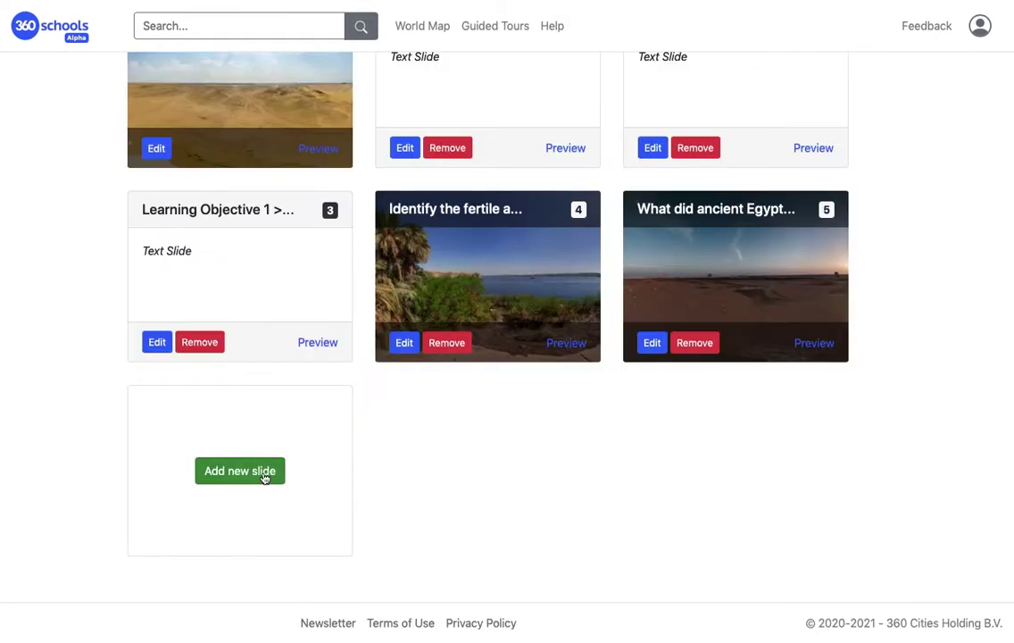
left_click(263, 475)
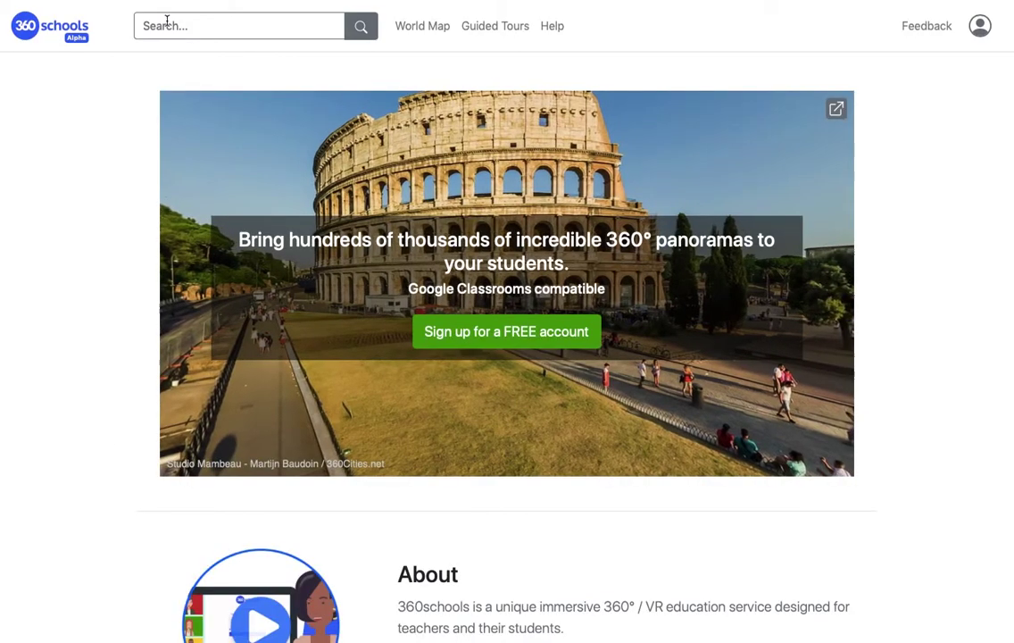
Step: Find the donkey panorama via an 'Egypt Nile Land' search and look up its URL in slide 7's picker
left_click(145, 25)
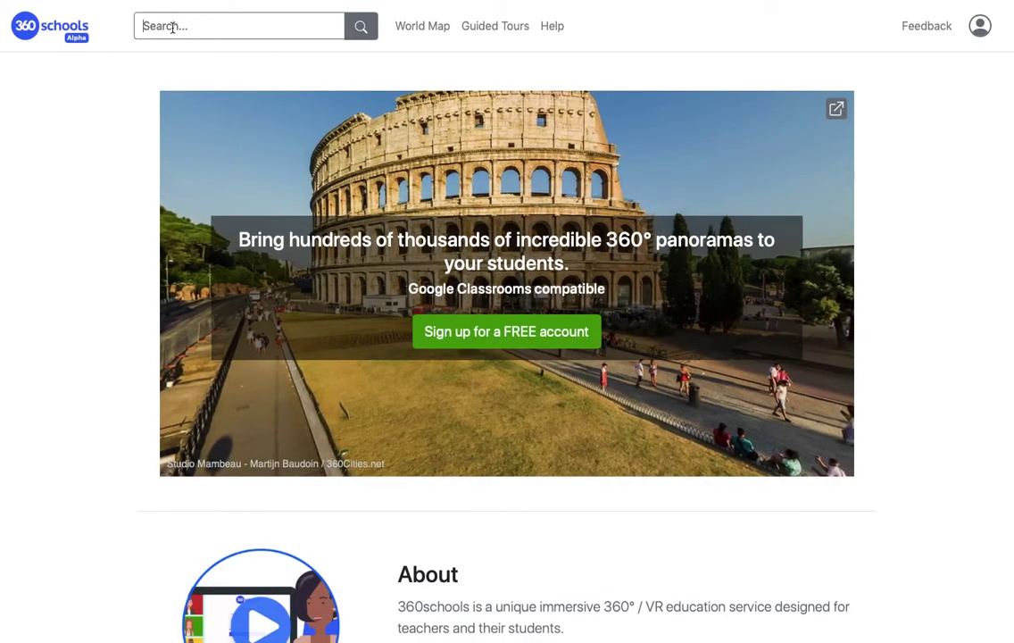
type("Egypt Nile Land")
key("Return")
scroll(53, 252, "down", 1)
scroll(54, 253, "down", 20)
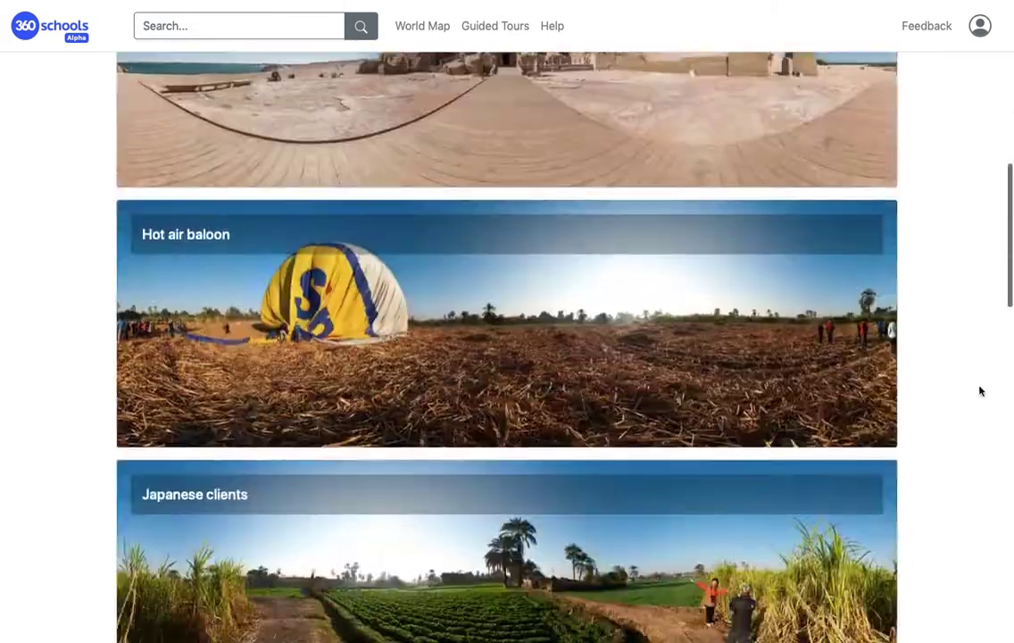
scroll(979, 391, "down", 3)
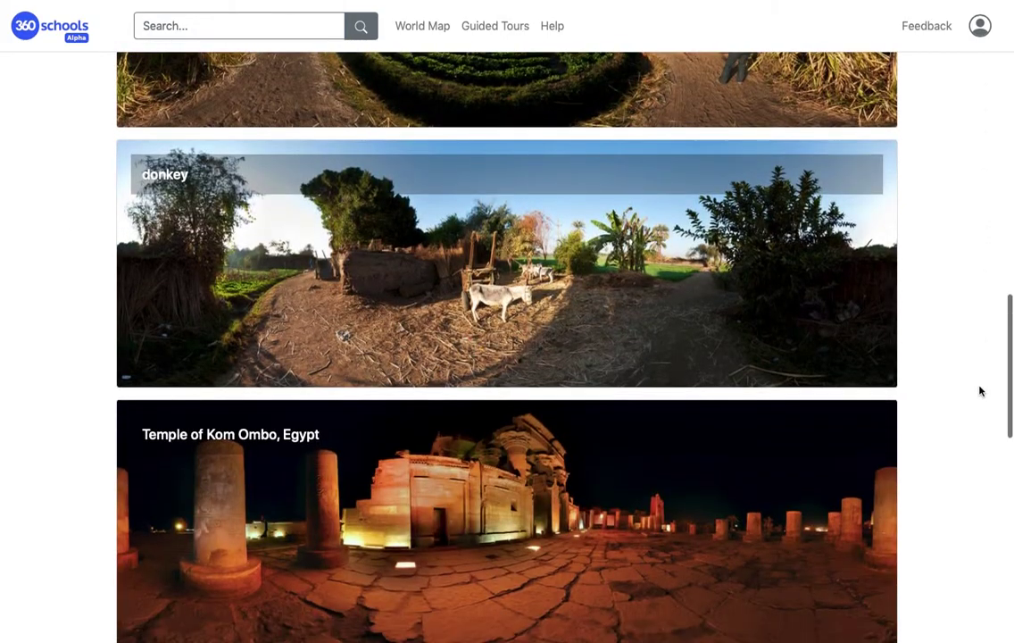
left_click(485, 314)
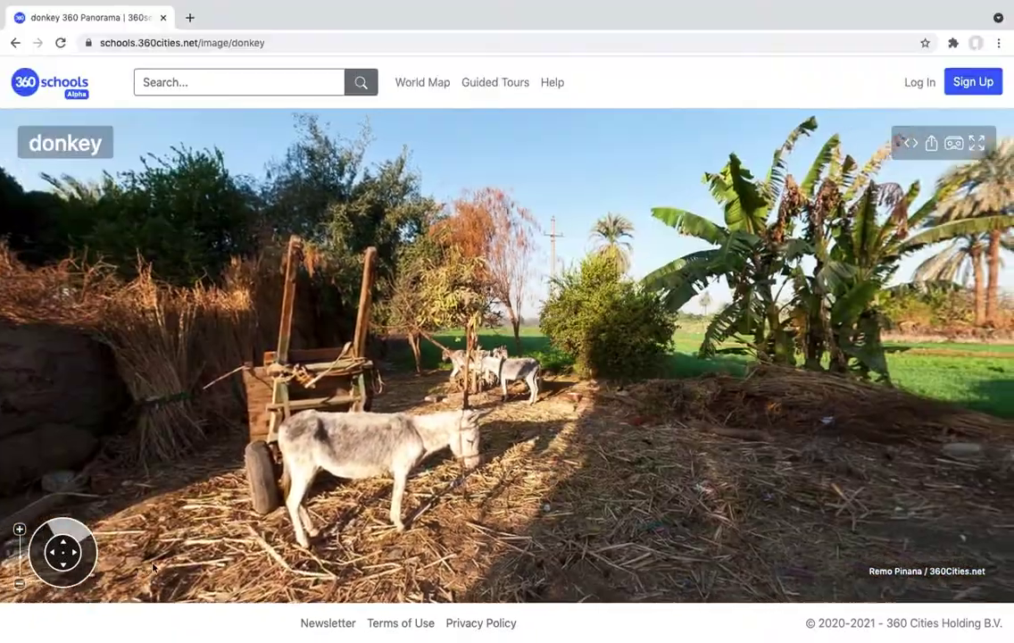
left_click(315, 42)
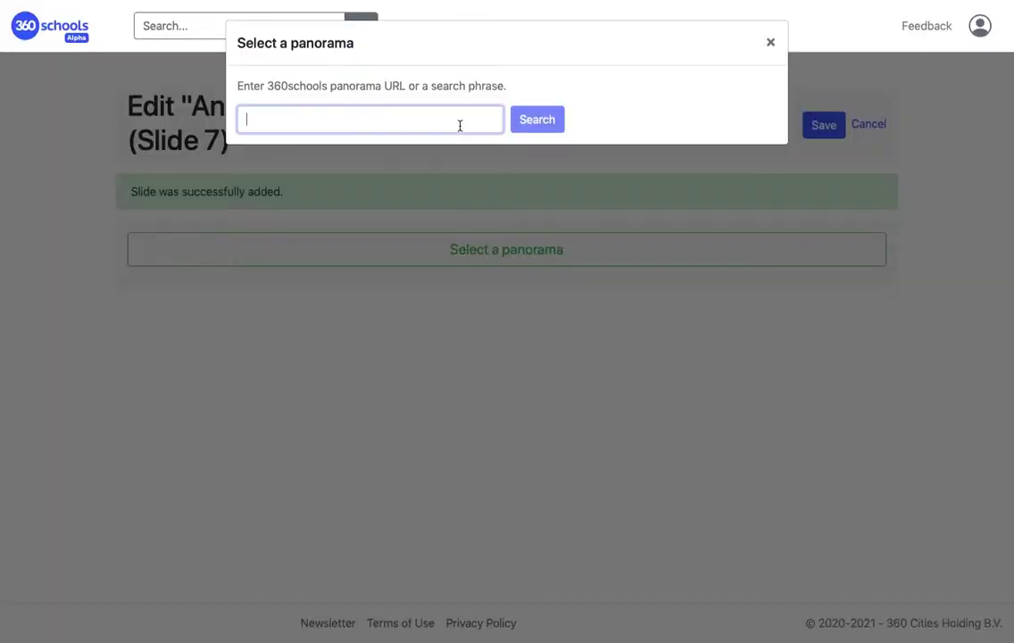
type("https://schools.360cities.net/image/donkey")
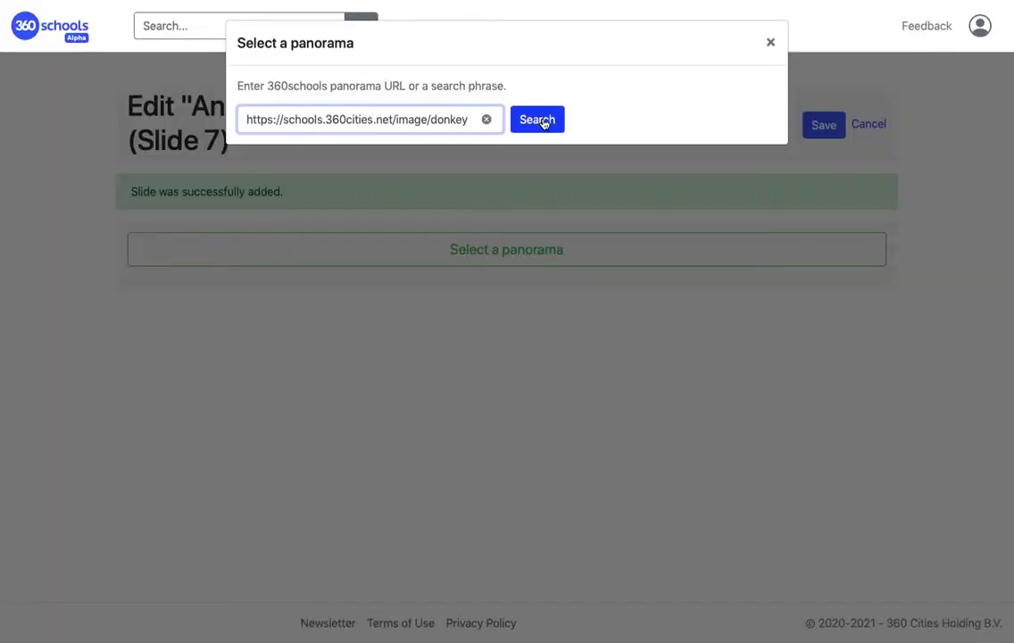
left_click(540, 121)
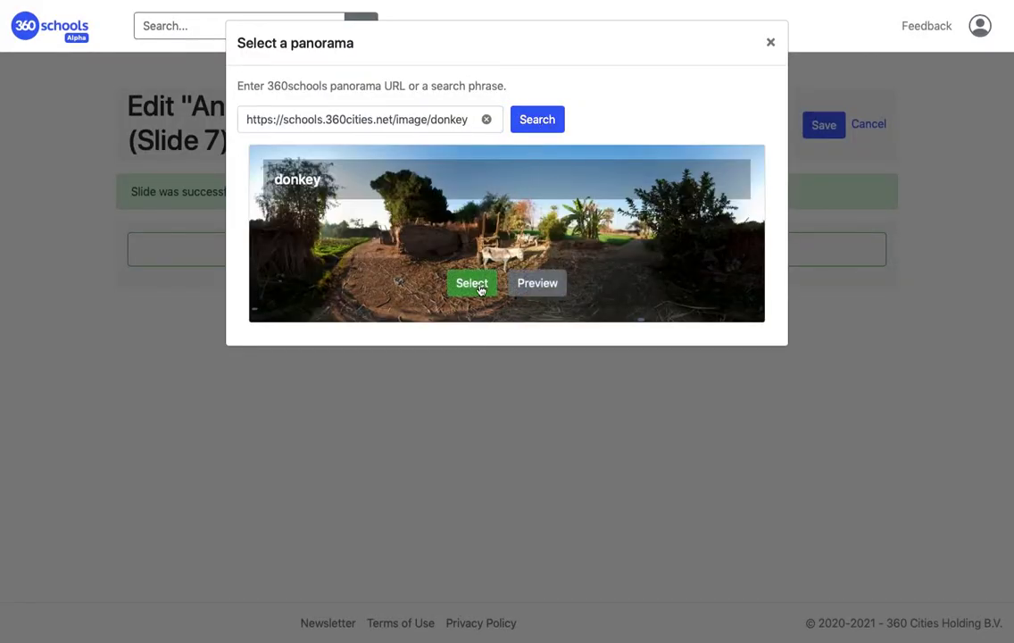
Step: Use the donkey panorama for slide 7 and paste the 'black land' question as its title
left_click(473, 284)
left_click(169, 263)
left_click(354, 127)
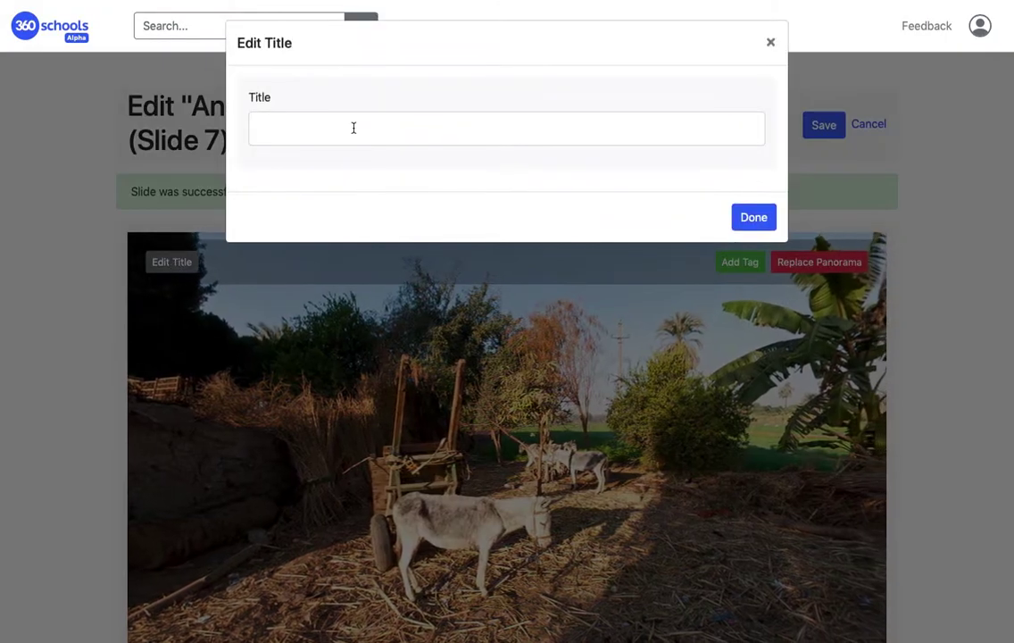
key("ctrl+v")
left_click(753, 217)
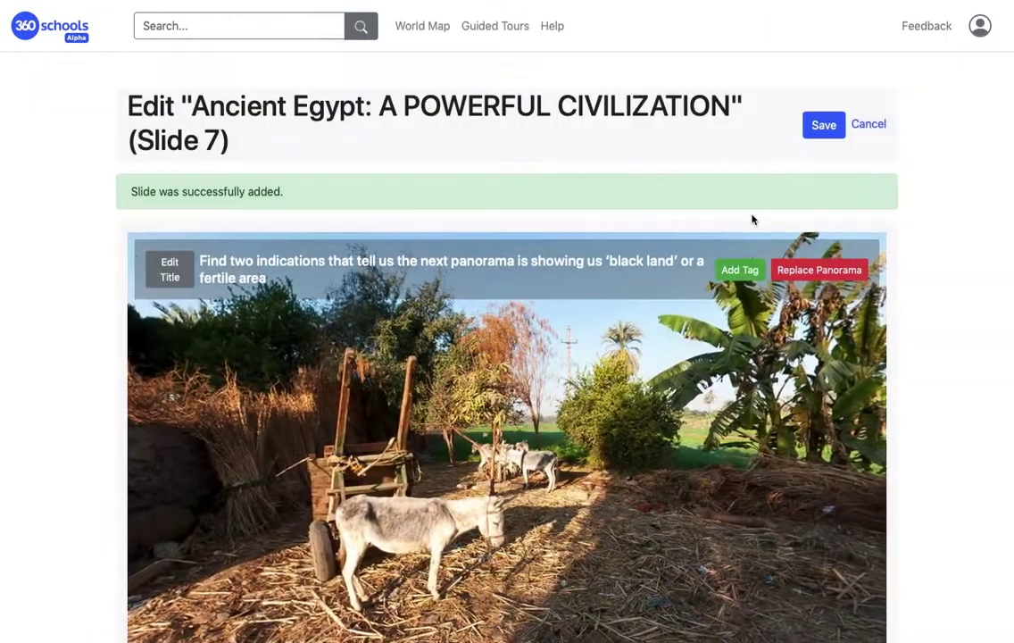
Step: Add two info tags on the panorama: 'Cultivated field' and 'Small farm area'
scroll(725, 286, "down", 1)
left_click(498, 446)
type("Cultivated field")
left_click(694, 373)
left_click_drag(704, 493, 525, 461)
left_click(740, 247)
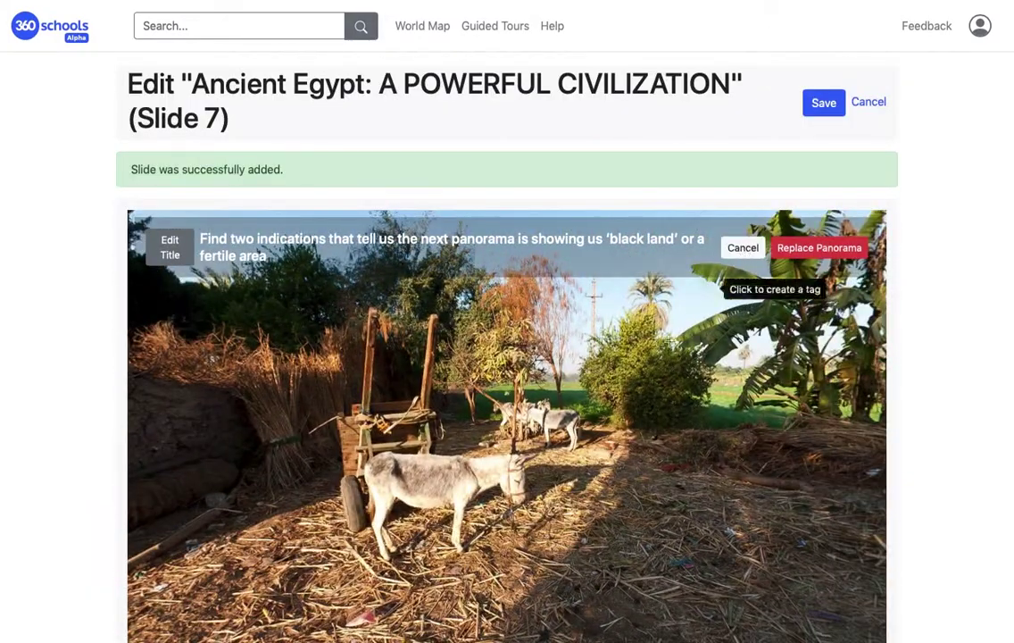
left_click(561, 461)
type("Small farm area")
left_click(697, 374)
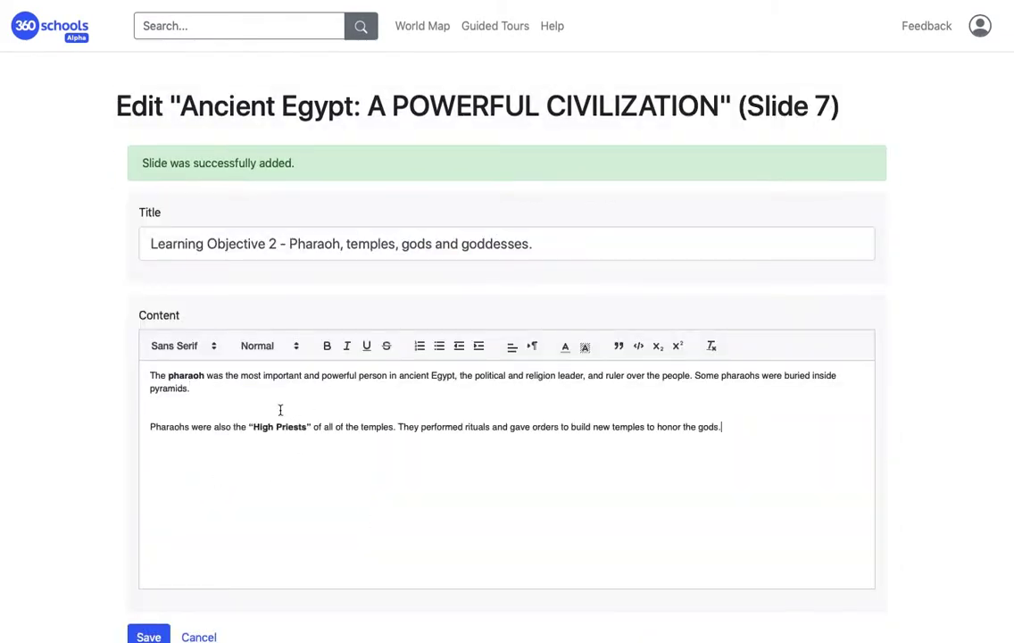
Step: Make the pharaoh and High Priests paragraphs Large and turn them into a bulleted list
key("Return")
key("Return")
key("Return")
left_click_drag(720, 465, 149, 412)
left_click(269, 346)
left_click(265, 416)
left_click(439, 346)
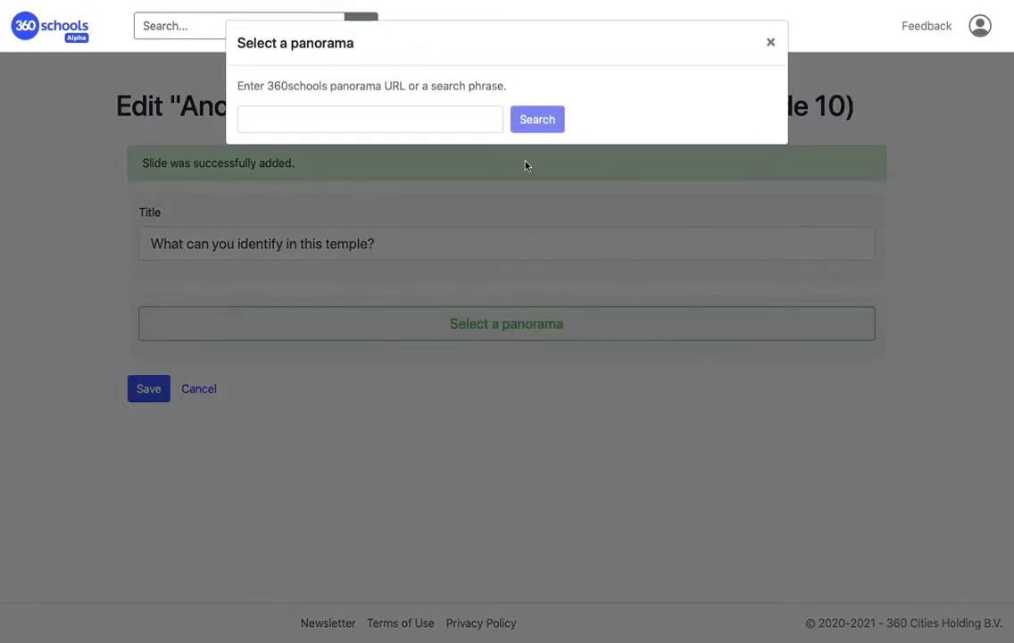
Step: Add a new Text slide titled 'Learning Objective 4 - Hieroglyphic: art and writing'
key("ctrl+v")
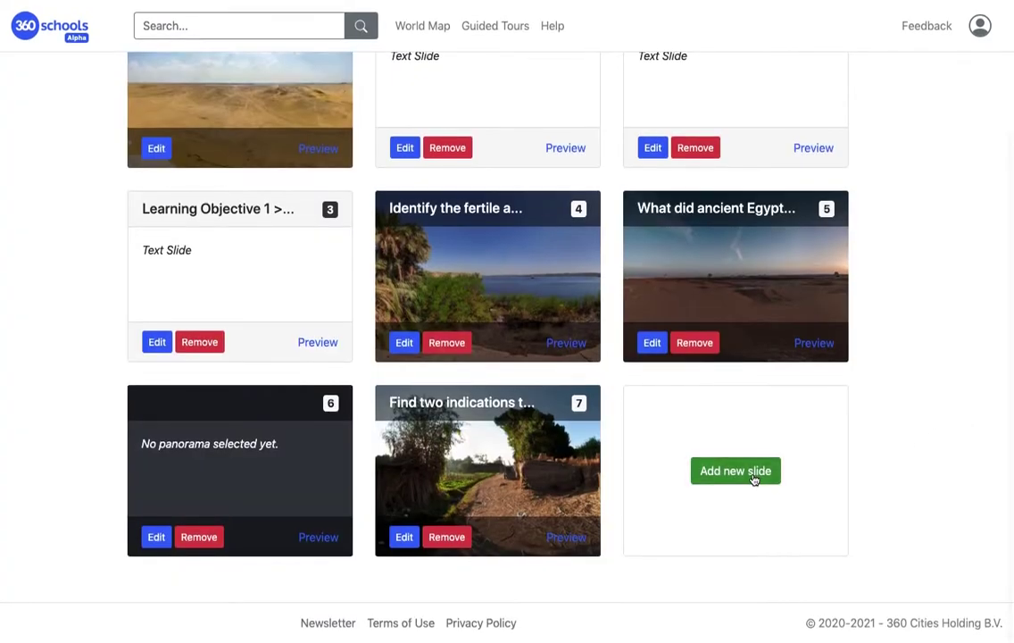
left_click(753, 477)
left_click(656, 330)
left_click(652, 339)
left_click(705, 390)
left_click(639, 277)
type("Learning Objective 4 - Hieroglyphic: art and writing")
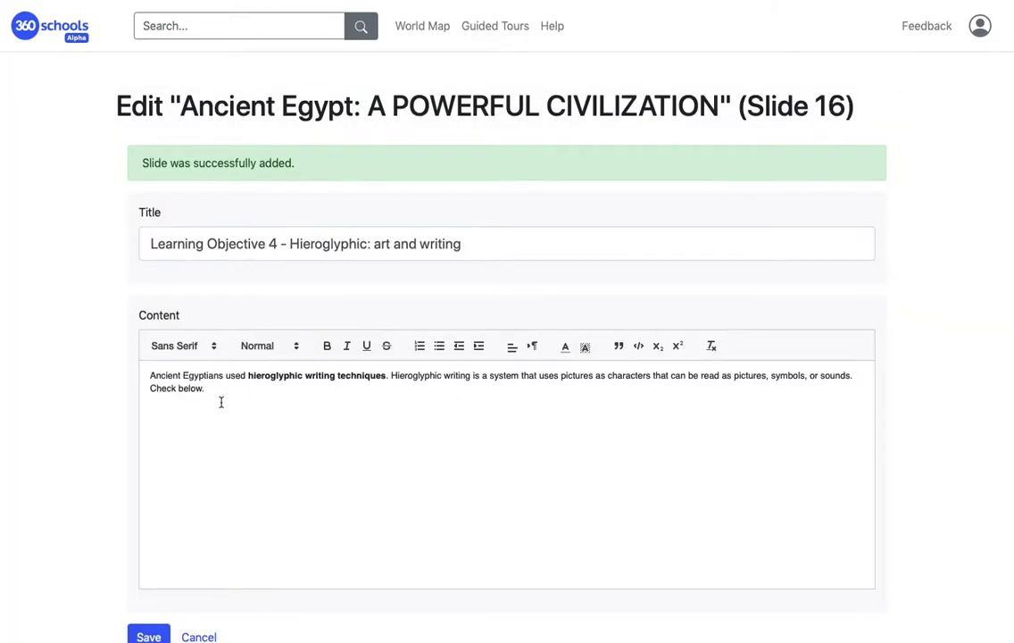
left_click_drag(219, 401, 133, 370)
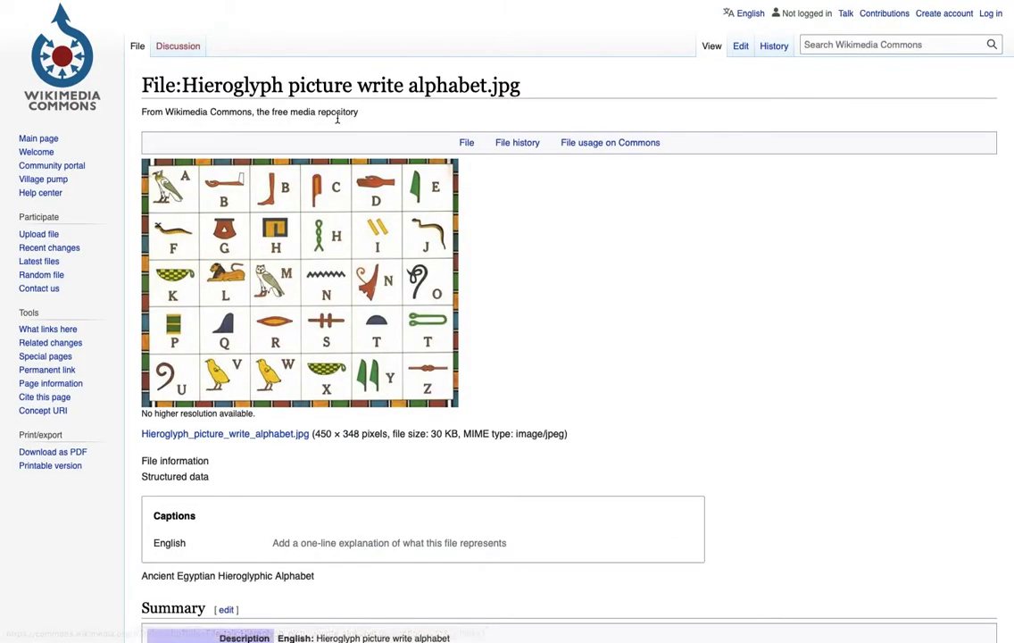
Step: Copy the hieroglyph alphabet chart image from Wikimedia Commons
left_click(335, 269)
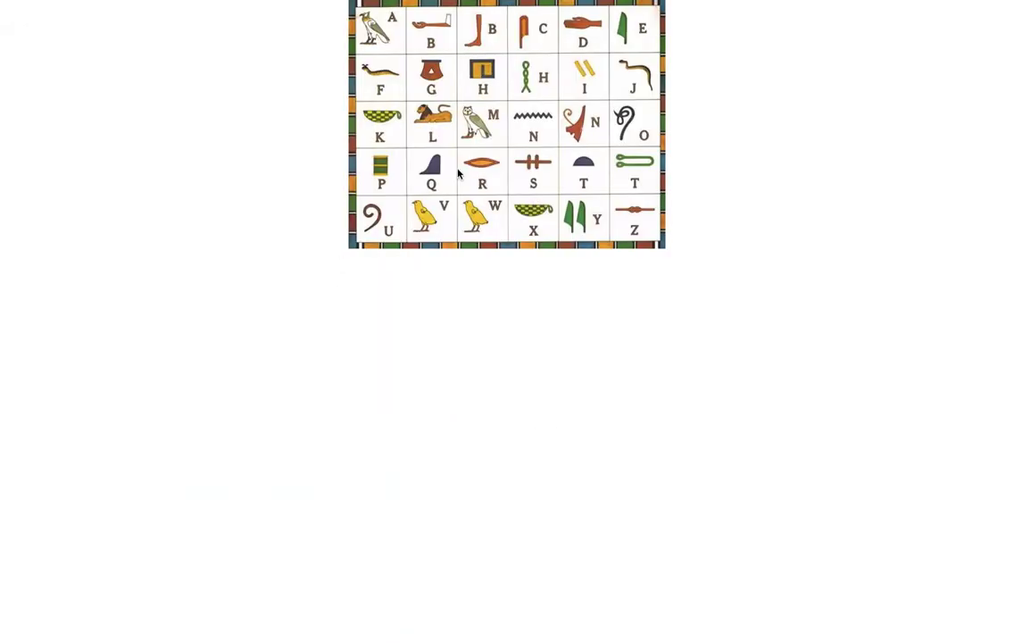
right_click(402, 125)
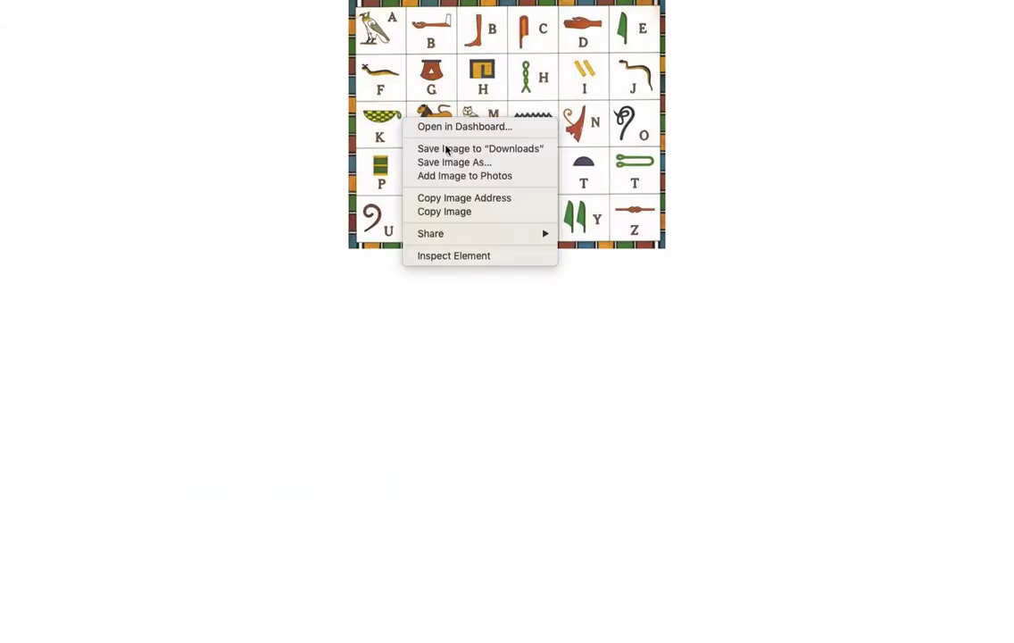
left_click(451, 213)
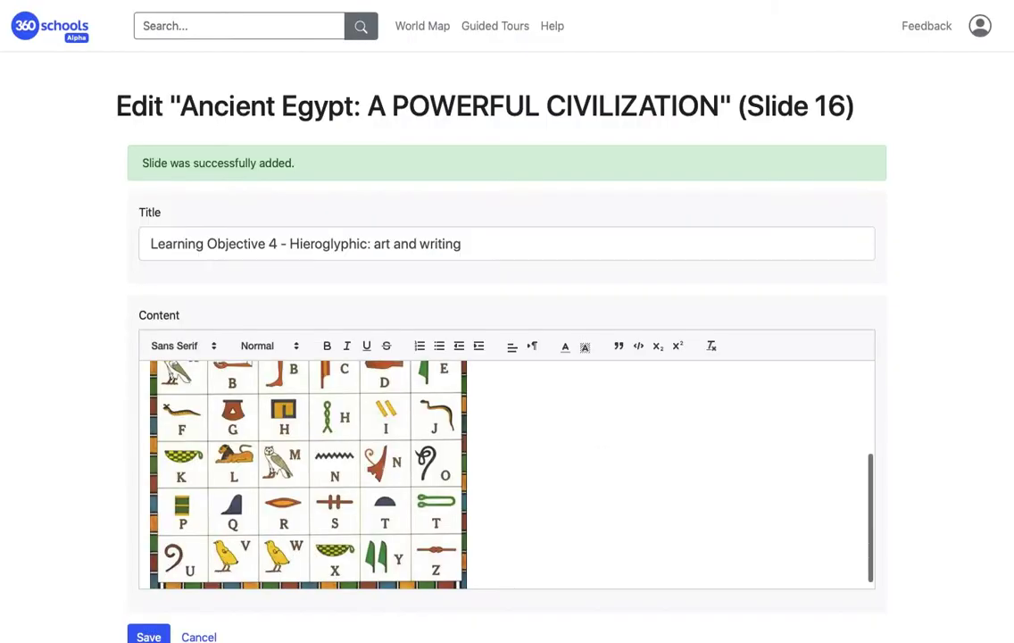
Step: Centre the pasted hieroglyph chart on slide 16 and save the slide
scroll(661, 481, "up", 2)
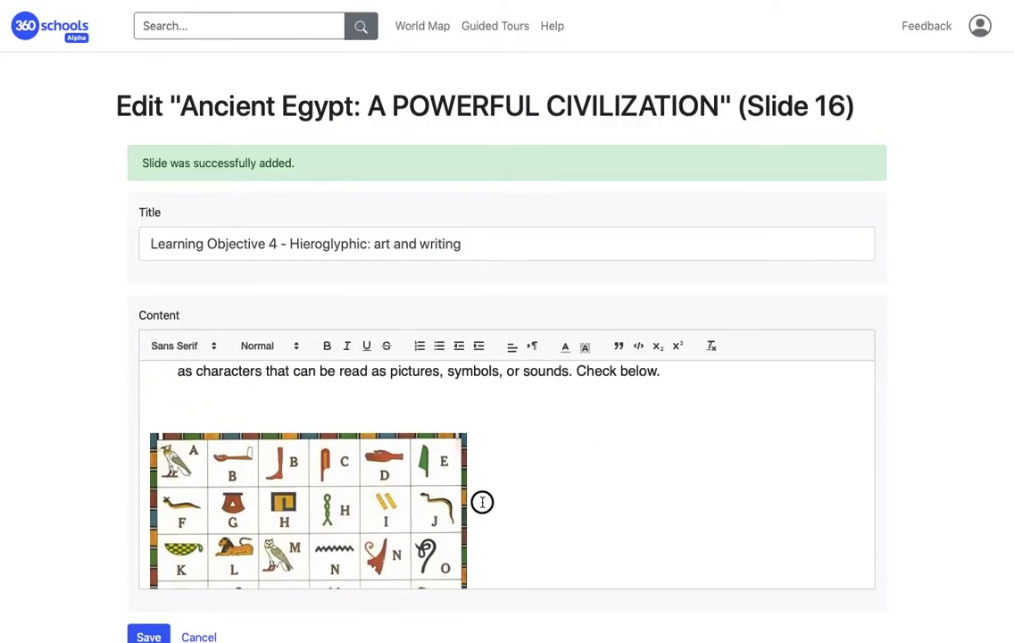
left_click_drag(482, 501, 268, 471)
left_click(514, 346)
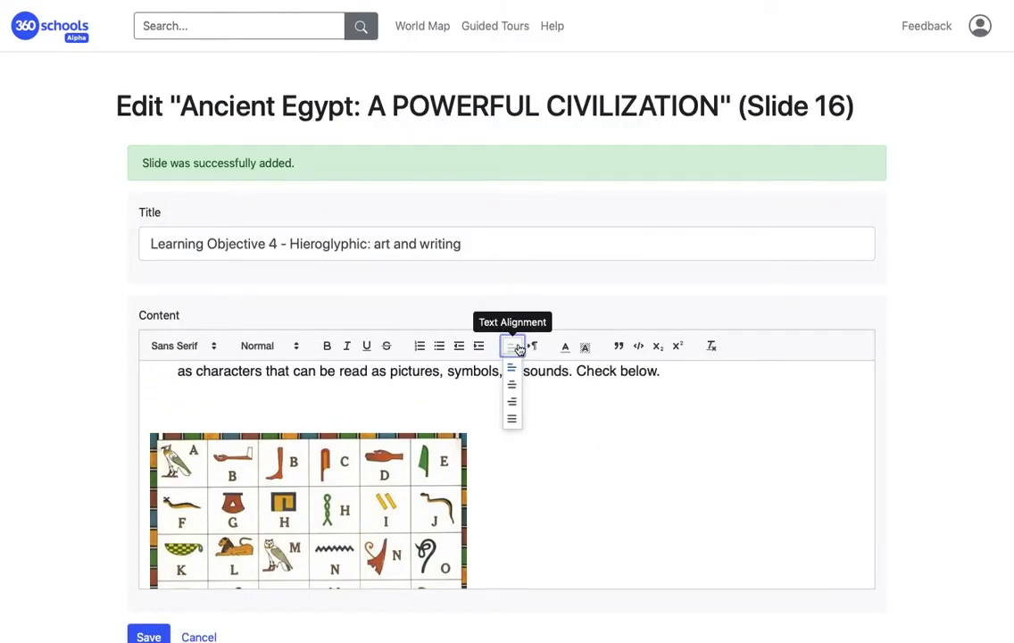
left_click(514, 390)
left_click(686, 460)
scroll(686, 459, "down", 1)
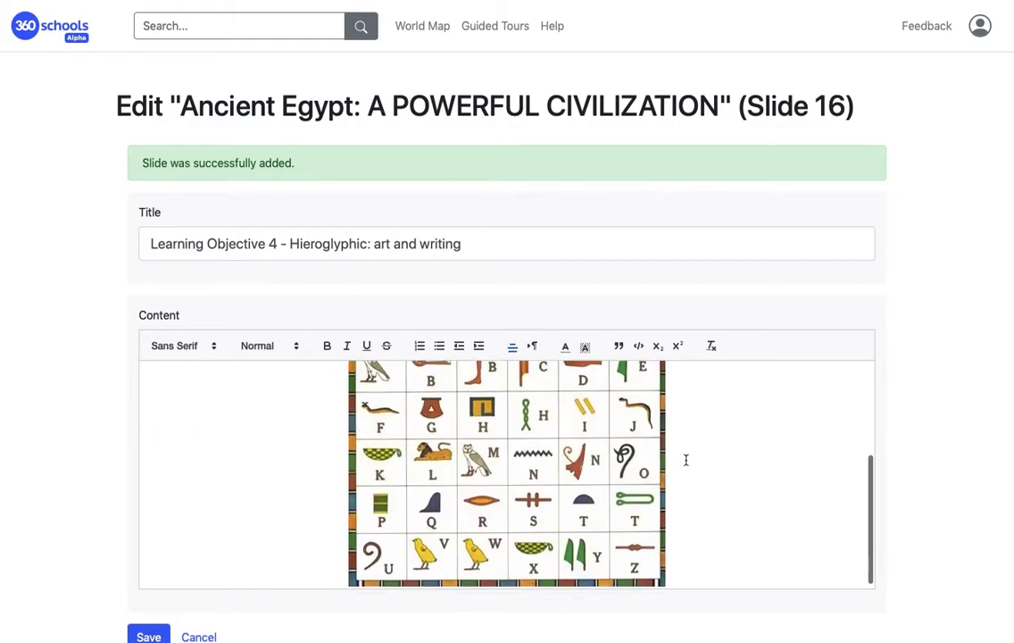
left_click(140, 635)
Step: Add a new Text slide titled 'Can you define these concepts?'
left_click(254, 472)
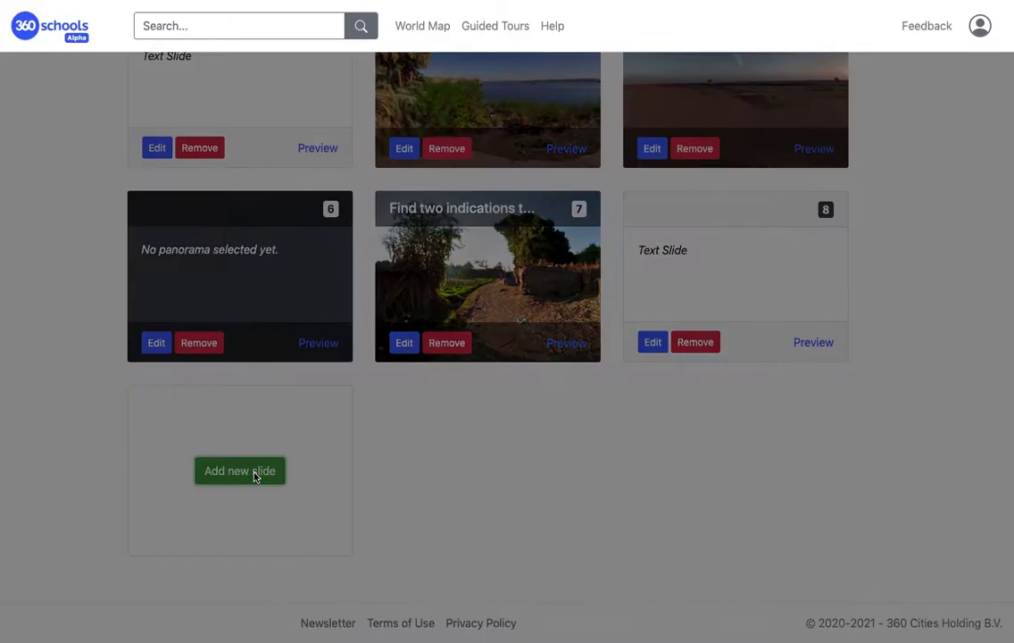
left_click(482, 326)
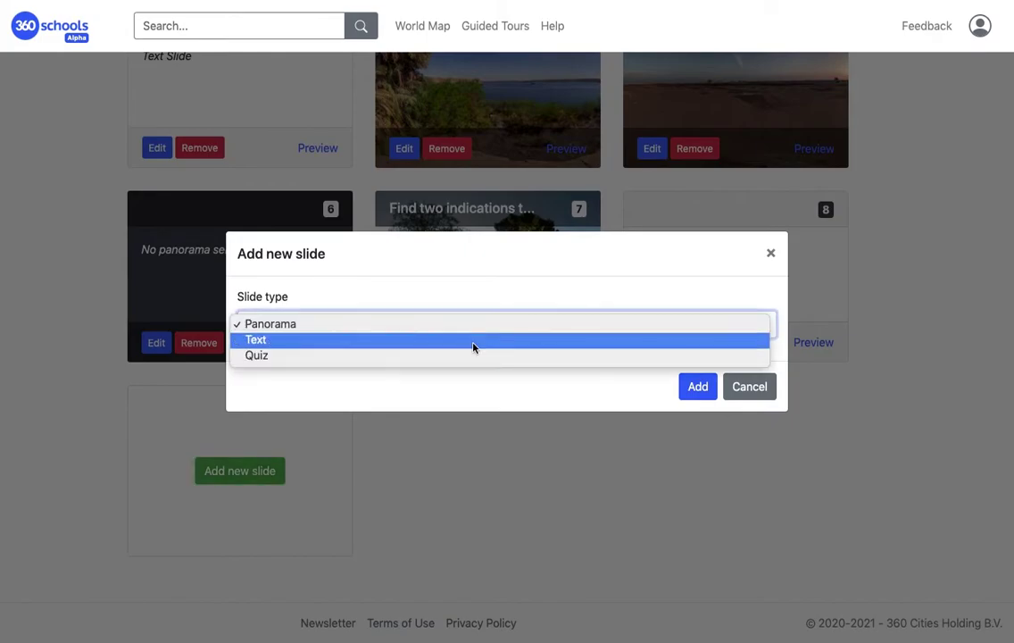
left_click(473, 347)
left_click(696, 389)
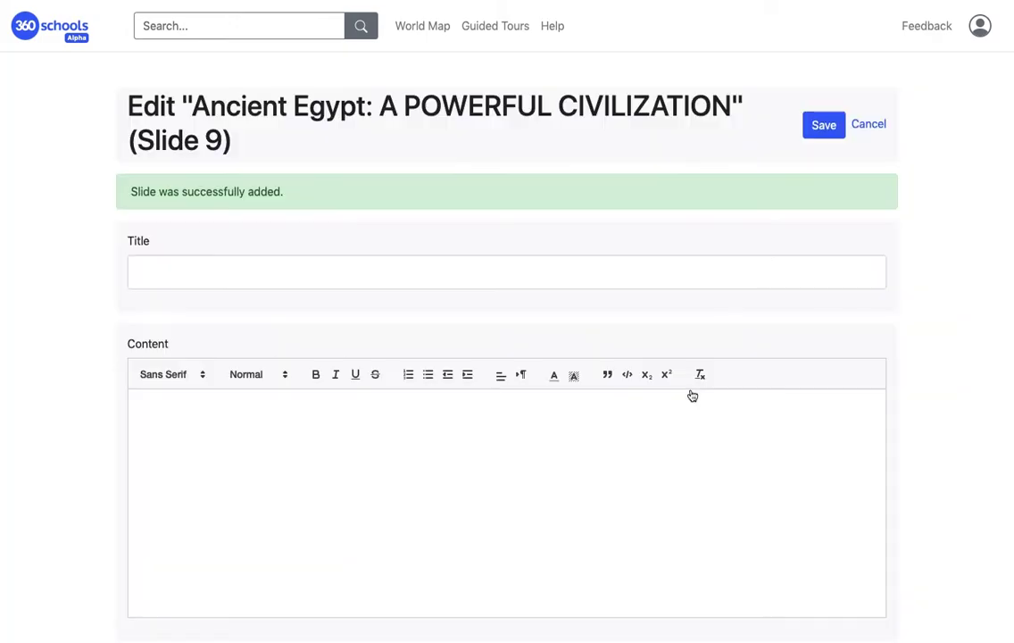
key("ctrl+v")
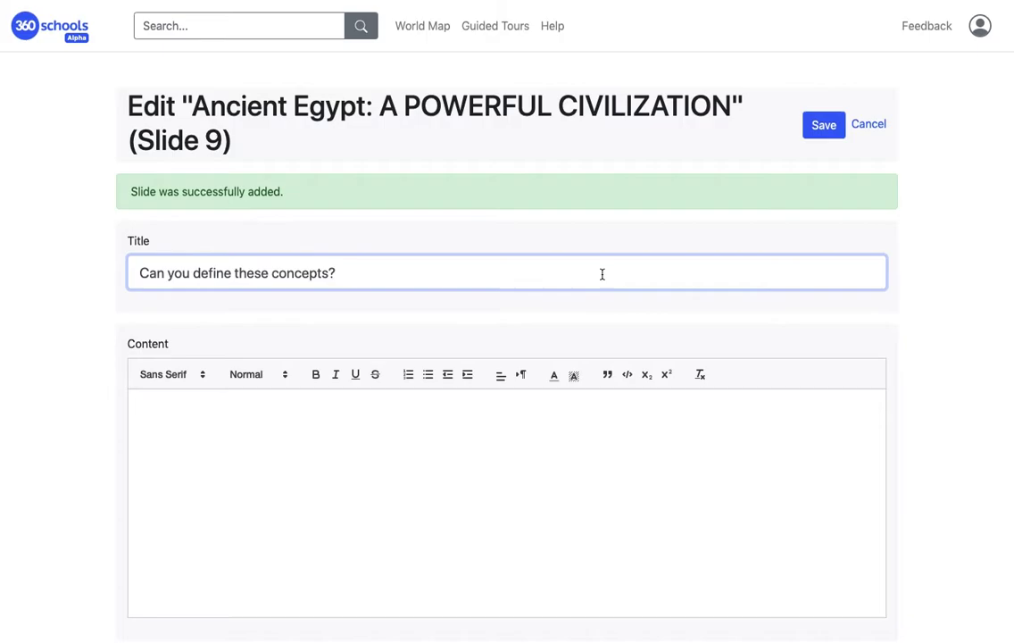
Step: Make the five concept bullets Large, space them apart, and save the slide
left_click_drag(204, 428, 167, 370)
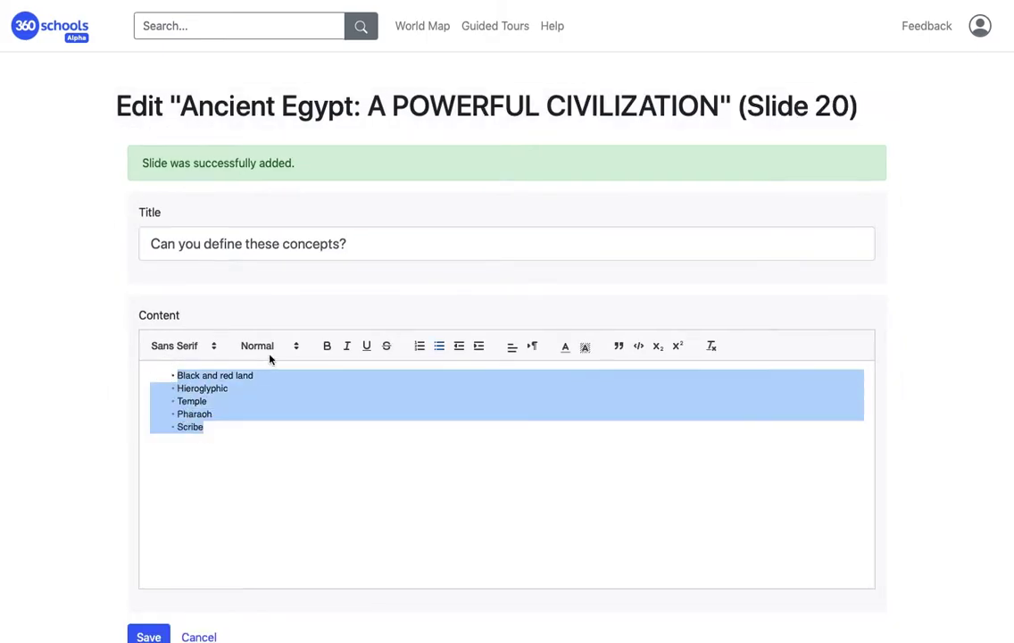
left_click(268, 348)
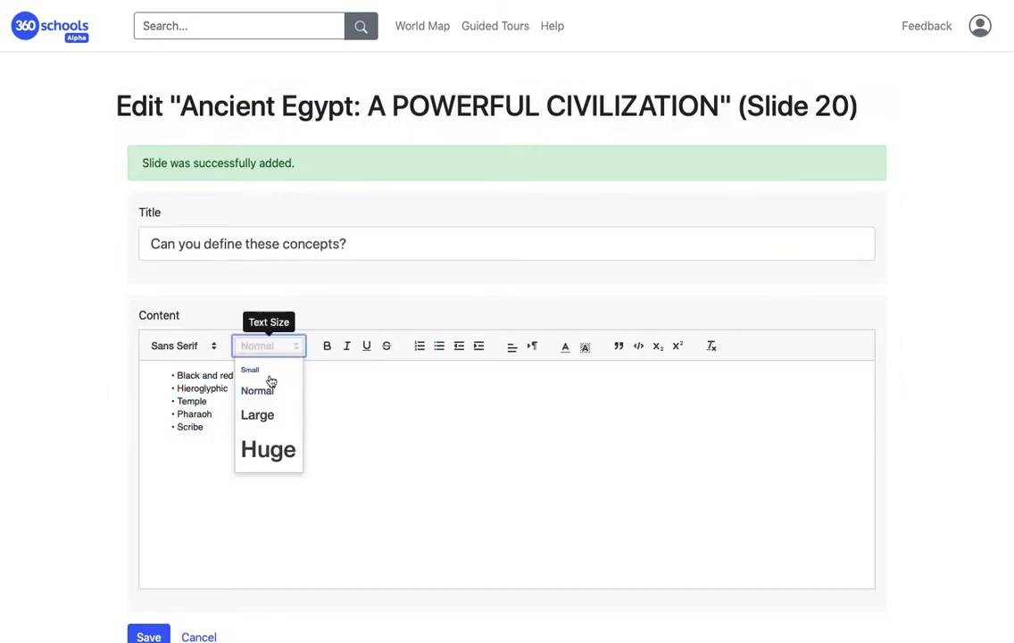
left_click(266, 415)
left_click(195, 386)
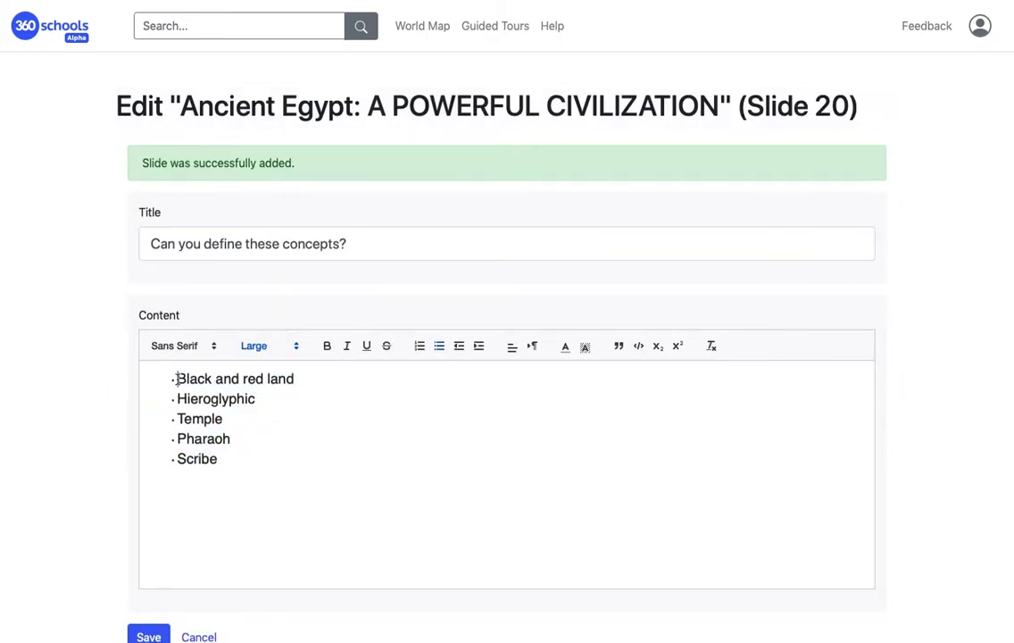
key("Return")
key("Down")
key("Return")
key("Down")
key("Return")
key("Down")
key("Return")
key("Return")
scroll(205, 535, "down", 2)
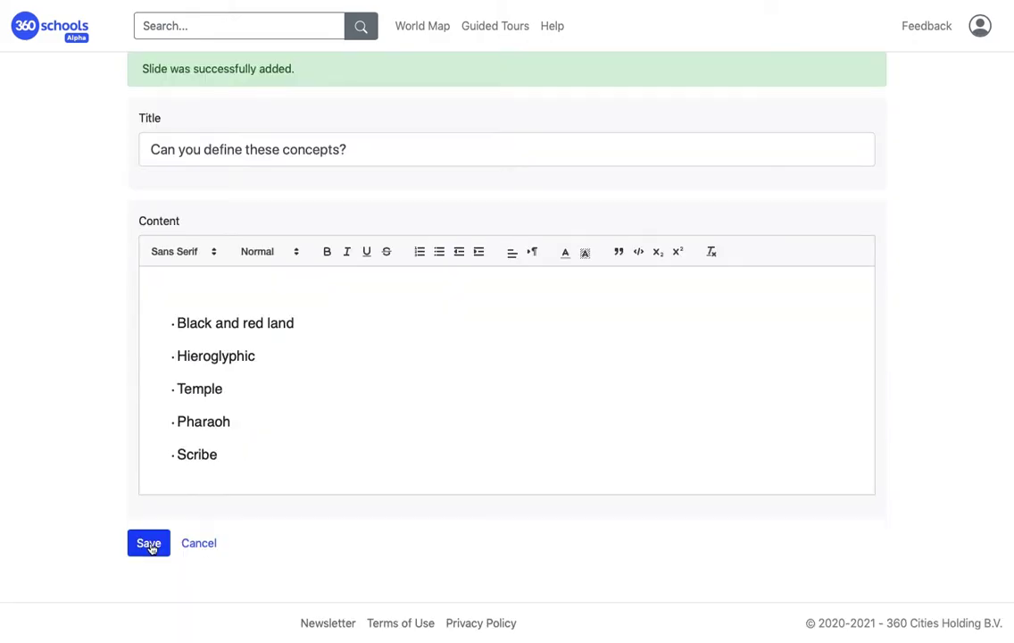
left_click(149, 545)
Step: Add a Quiz slide for 'Where is Egypt located?' using the question from the source document
scroll(993, 242, "down", 6)
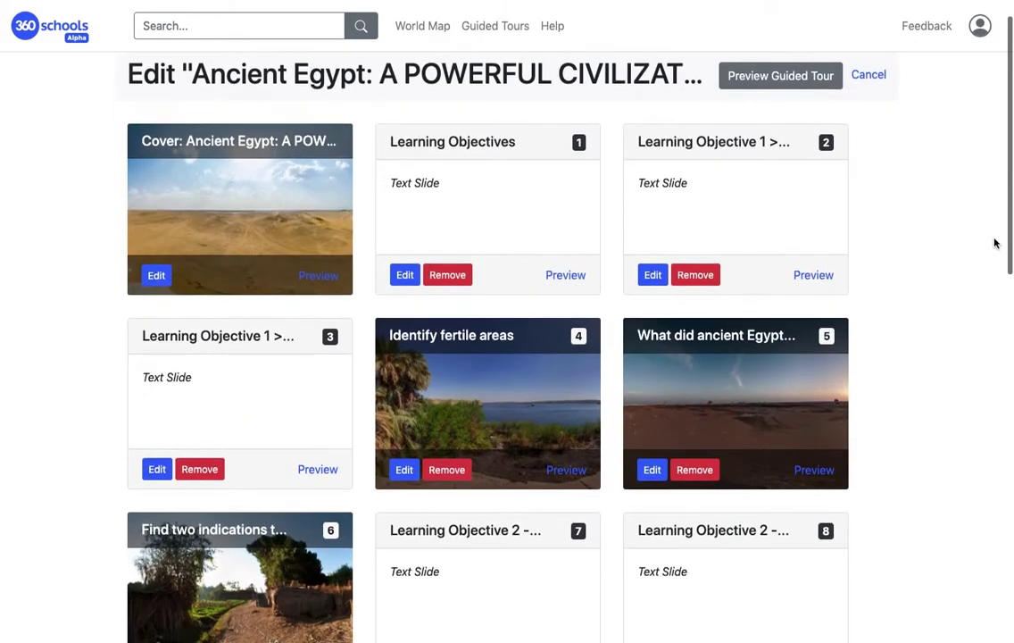
scroll(994, 242, "down", 5)
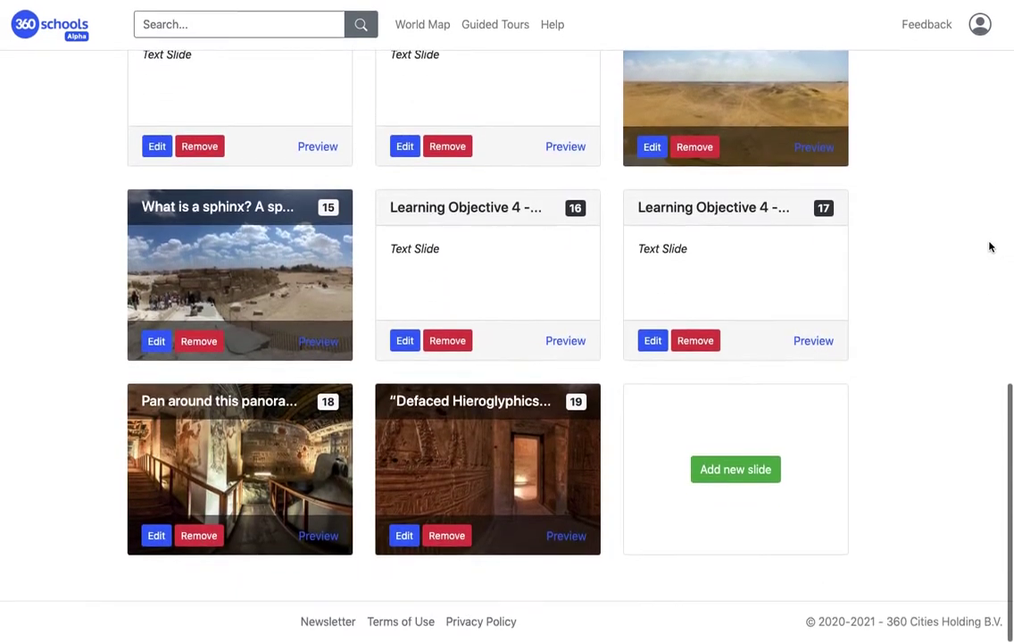
left_click(739, 470)
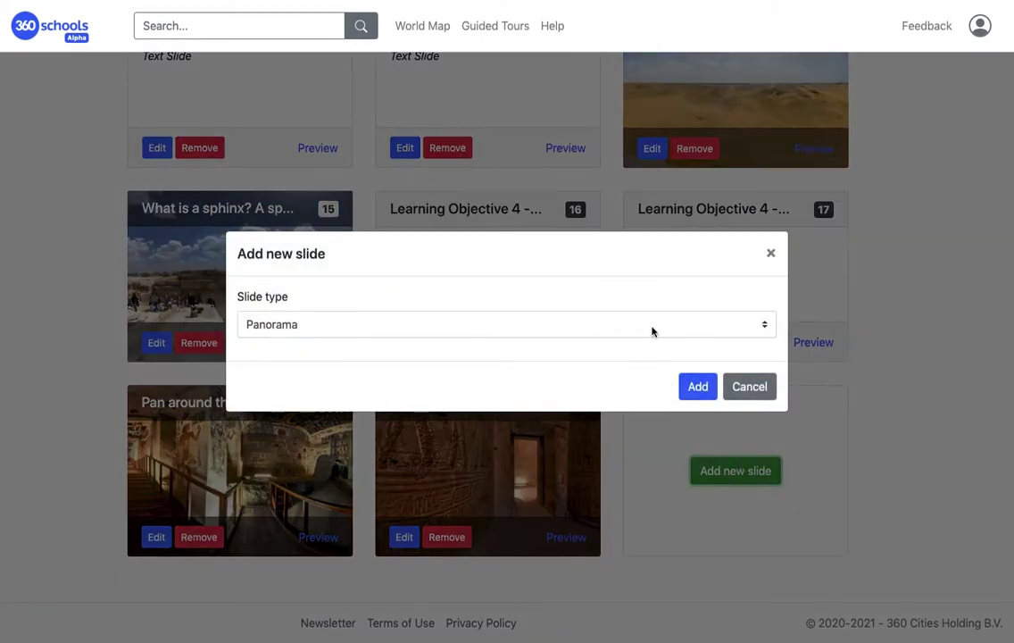
left_click(651, 331)
left_click(646, 355)
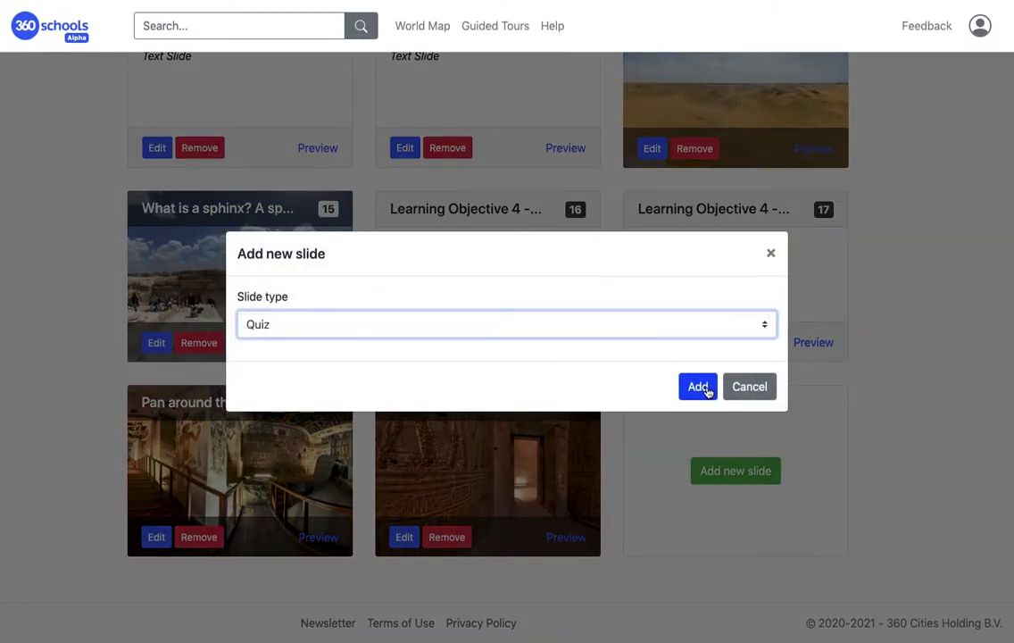
left_click(698, 387)
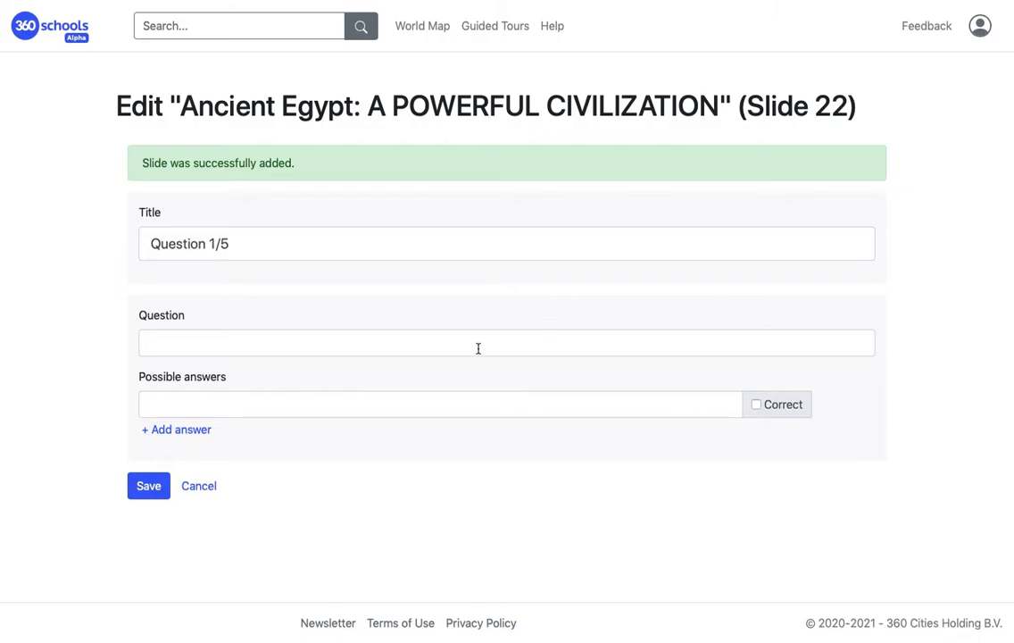
key("ctrl+Right")
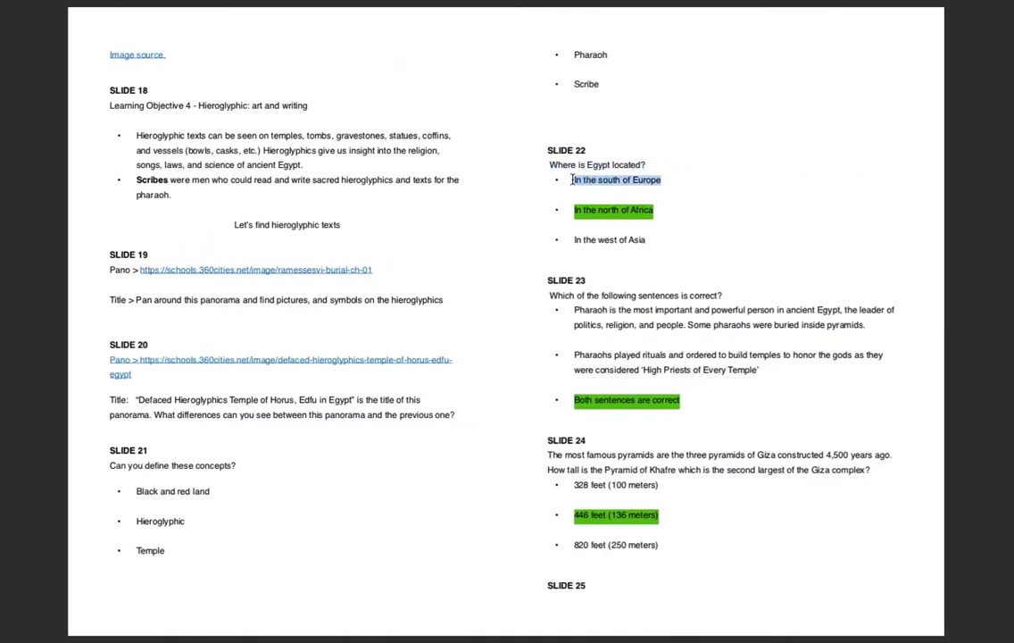
key("ctrl+Left")
Step: Enter answers 'In the south of Europe' and 'In the north of Africa', marking the correct ones
left_click(432, 409)
type("In the south of Europe")
left_click(196, 430)
left_click(435, 434)
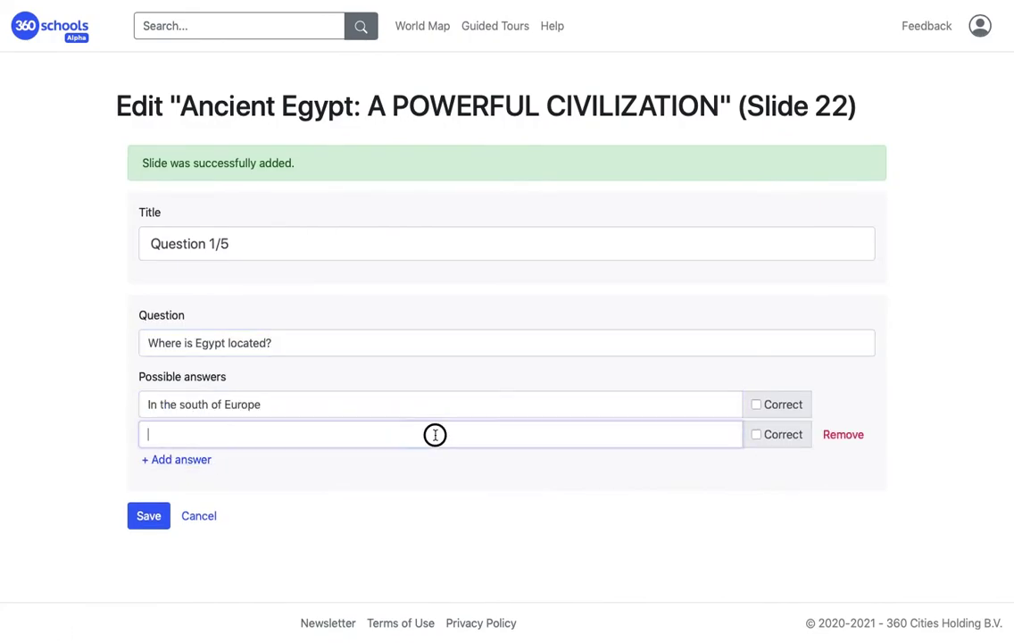
type("In the north of Africa")
left_click(202, 462)
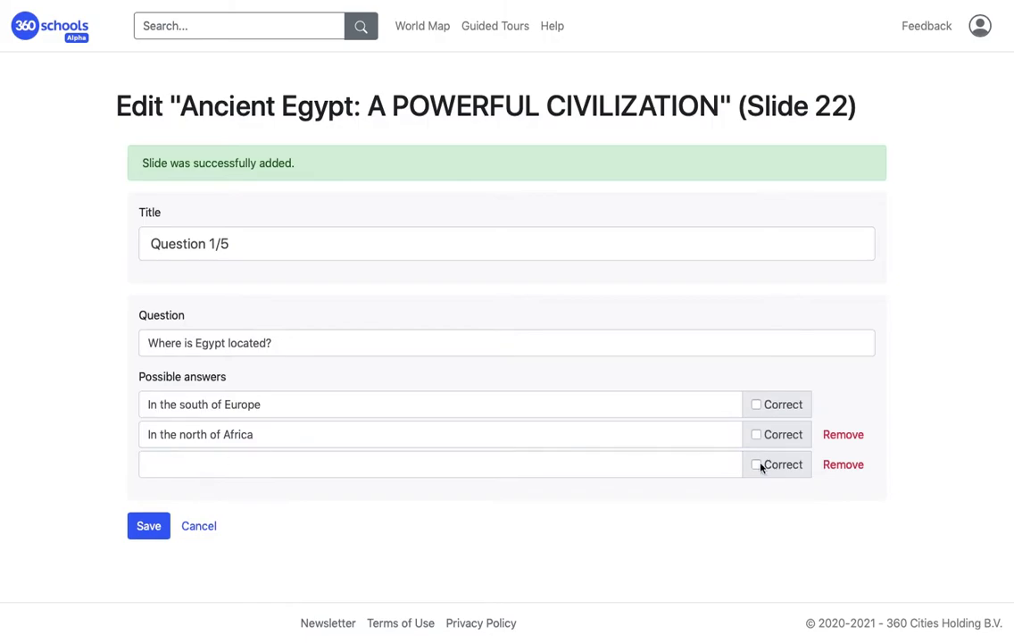
left_click(755, 435)
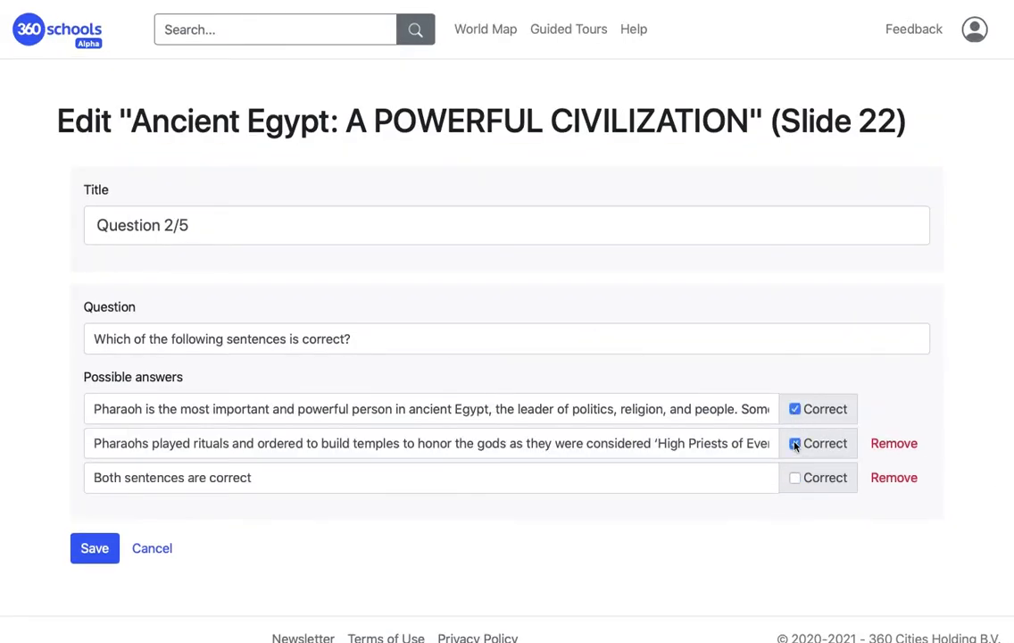
left_click(794, 479)
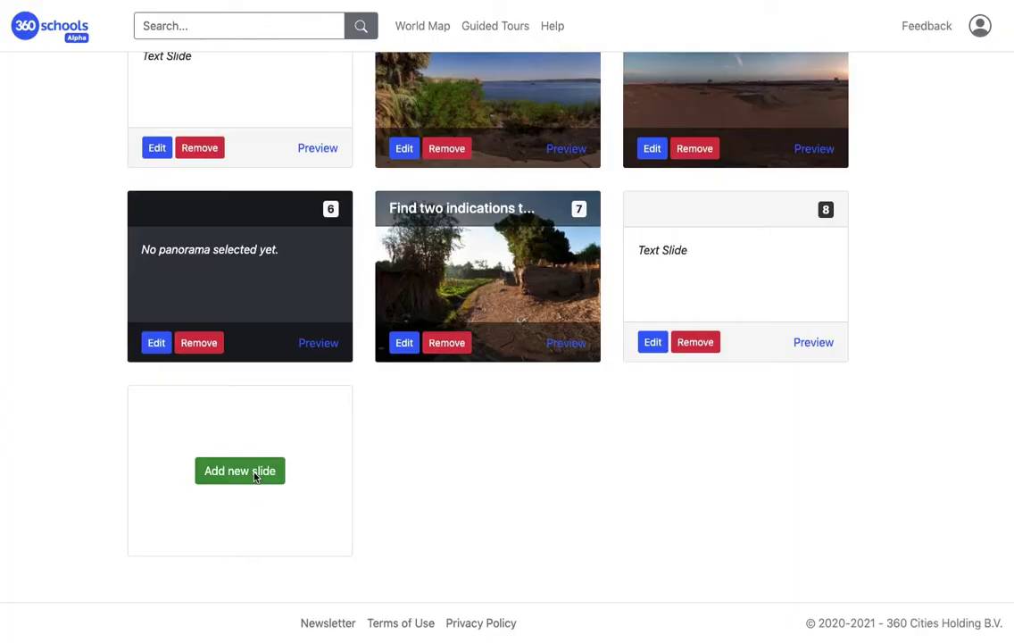
left_click(240, 470)
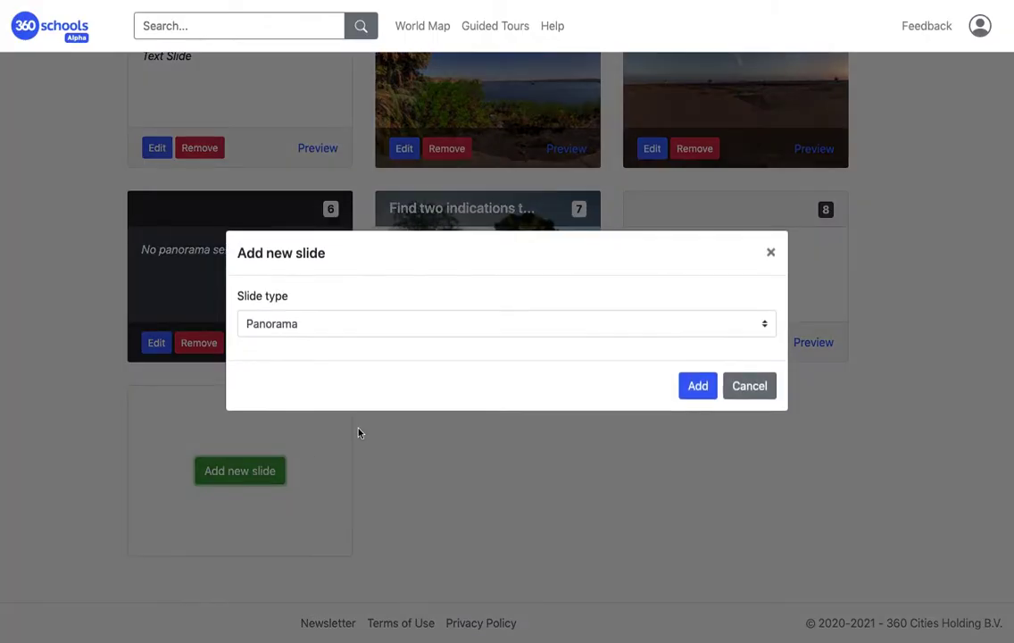
Step: Add a Bibliography text slide listing the six references and save it
left_click(479, 329)
left_click(475, 343)
left_click(692, 394)
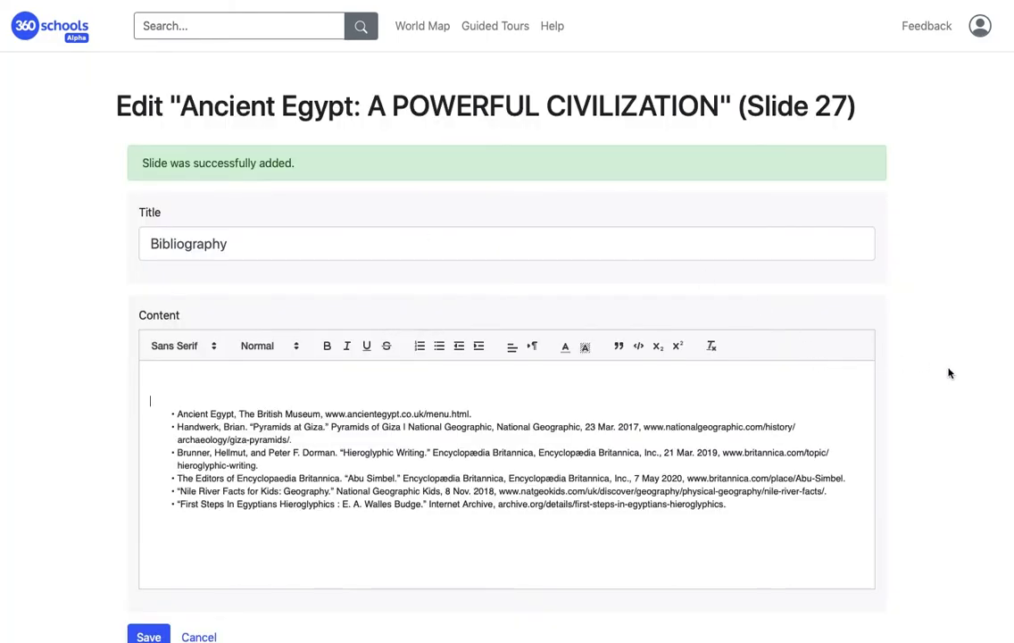
scroll(949, 374, "down", 3)
left_click(149, 544)
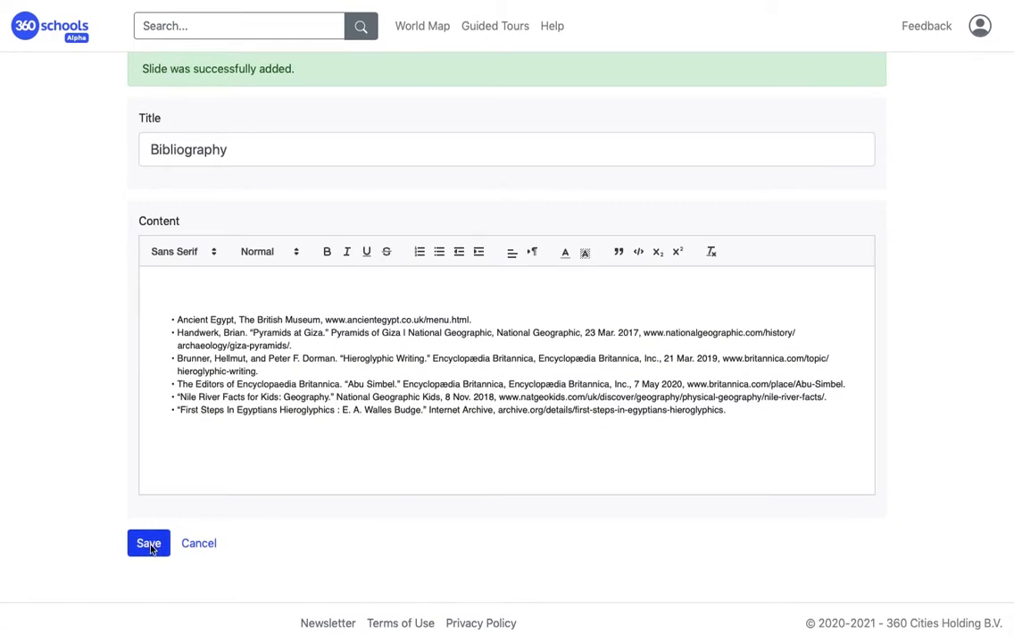
scroll(924, 385, "down", 4)
scroll(924, 386, "down", 3)
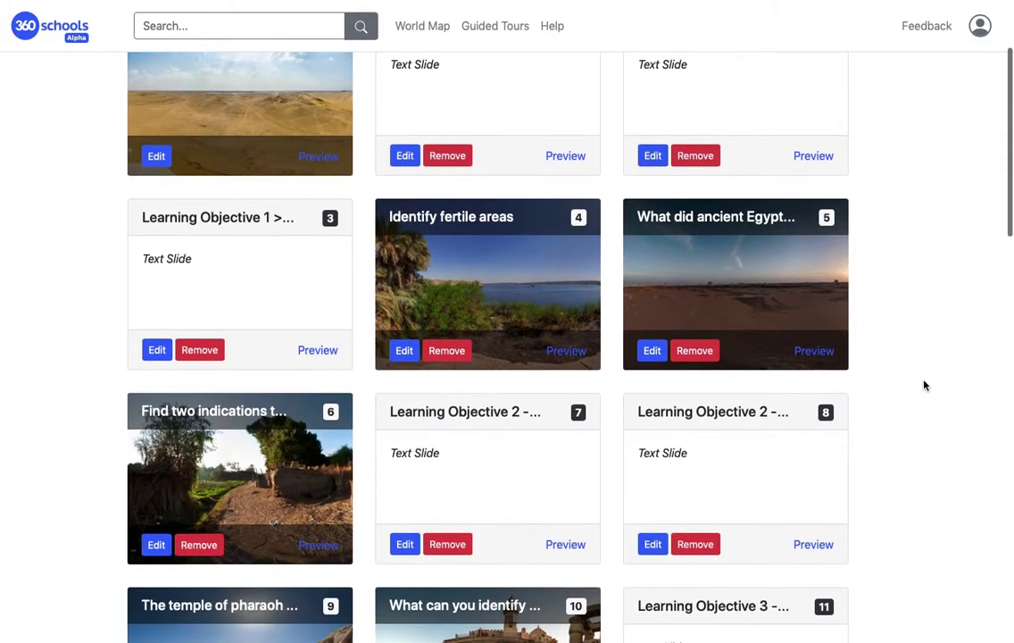
scroll(924, 385, "down", 6)
scroll(924, 386, "down", 12)
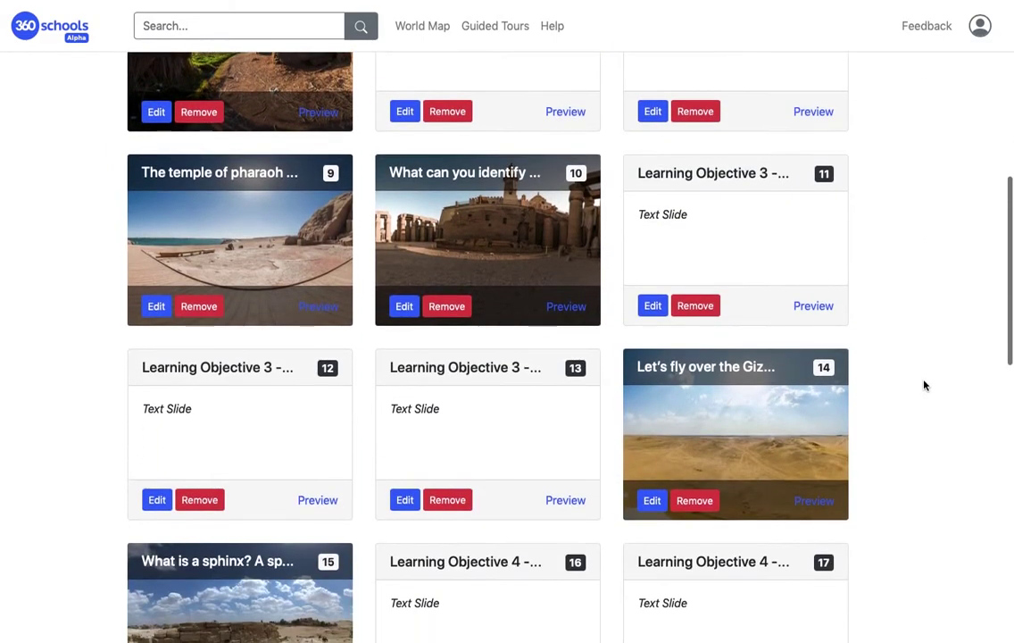
scroll(924, 386, "down", 7)
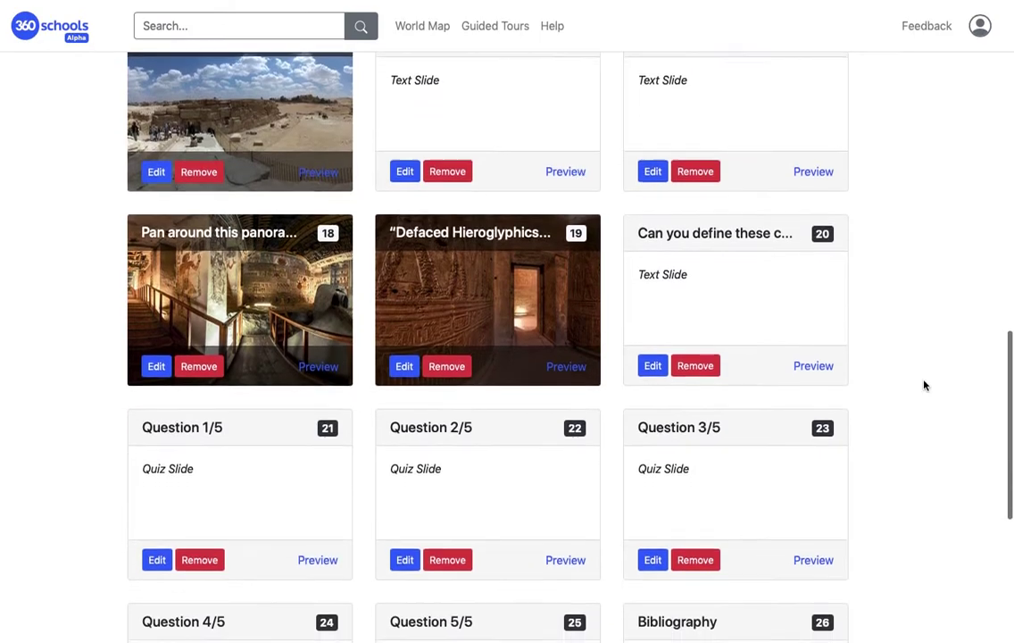
scroll(924, 385, "down", 1)
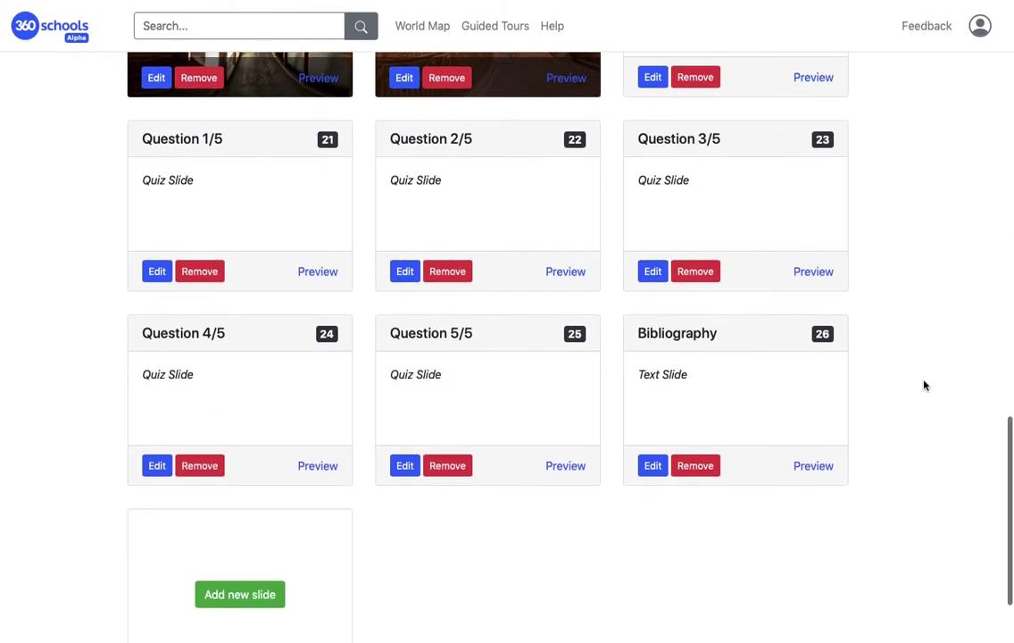
scroll(924, 386, "up", 20)
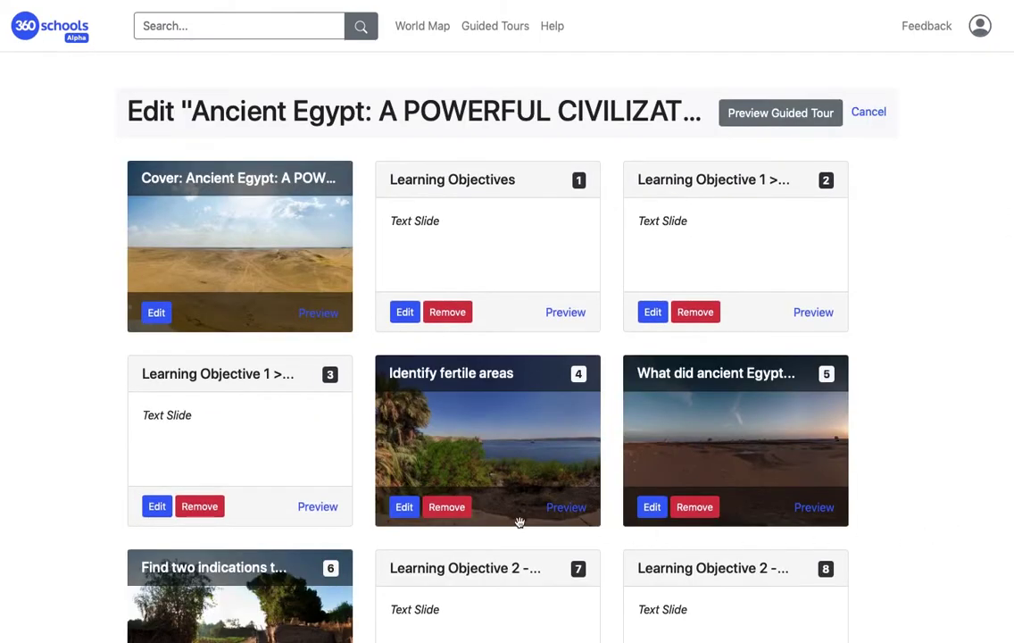
Step: Enlarge slide 3's line 'Let's identify the fertile areas.' to Large and save it
left_click(157, 507)
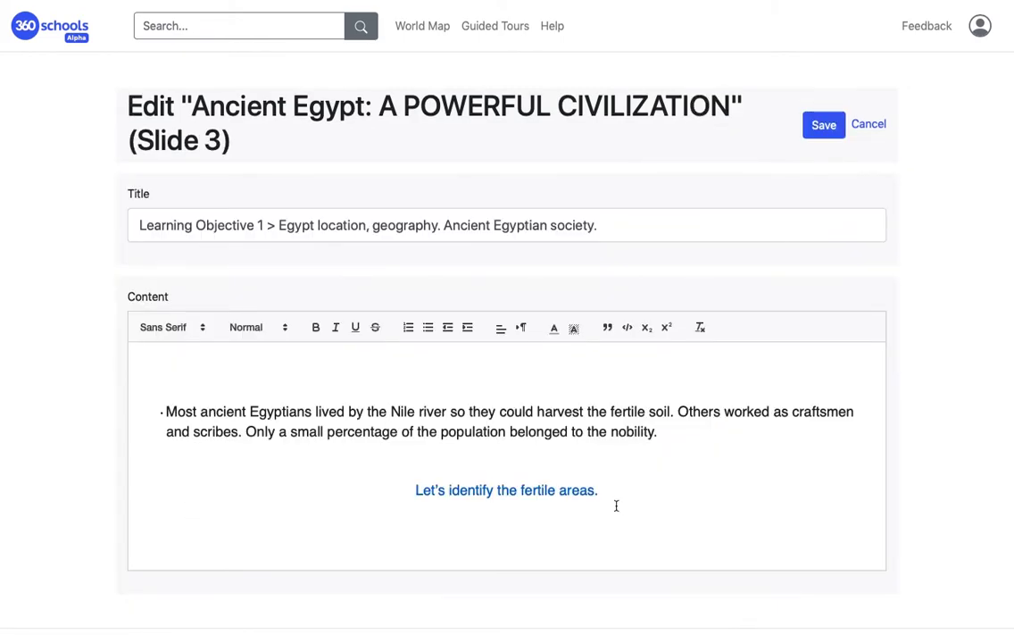
left_click_drag(616, 506, 463, 490)
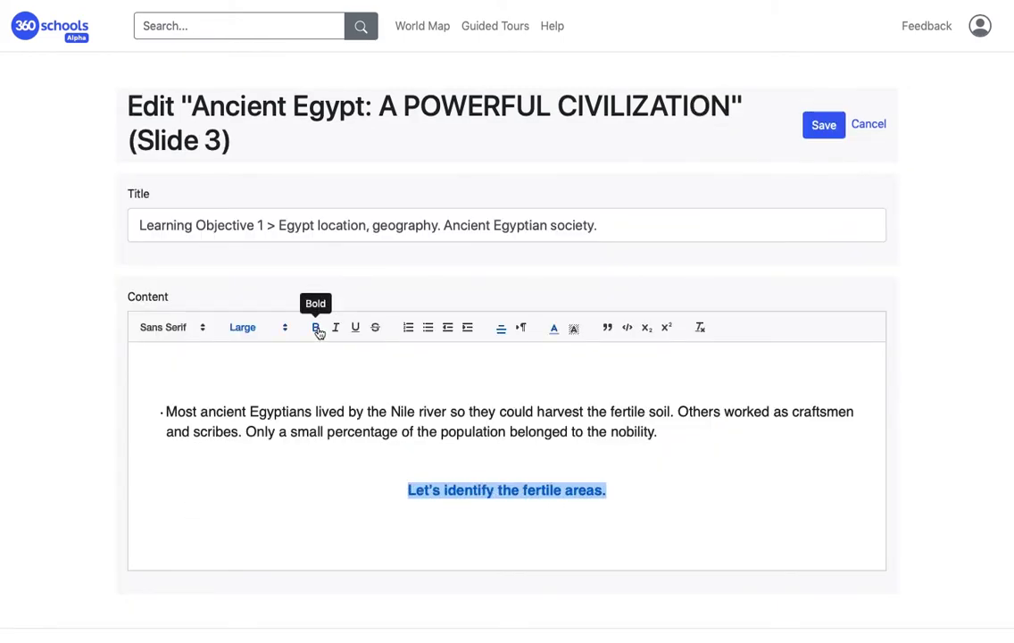
left_click(820, 125)
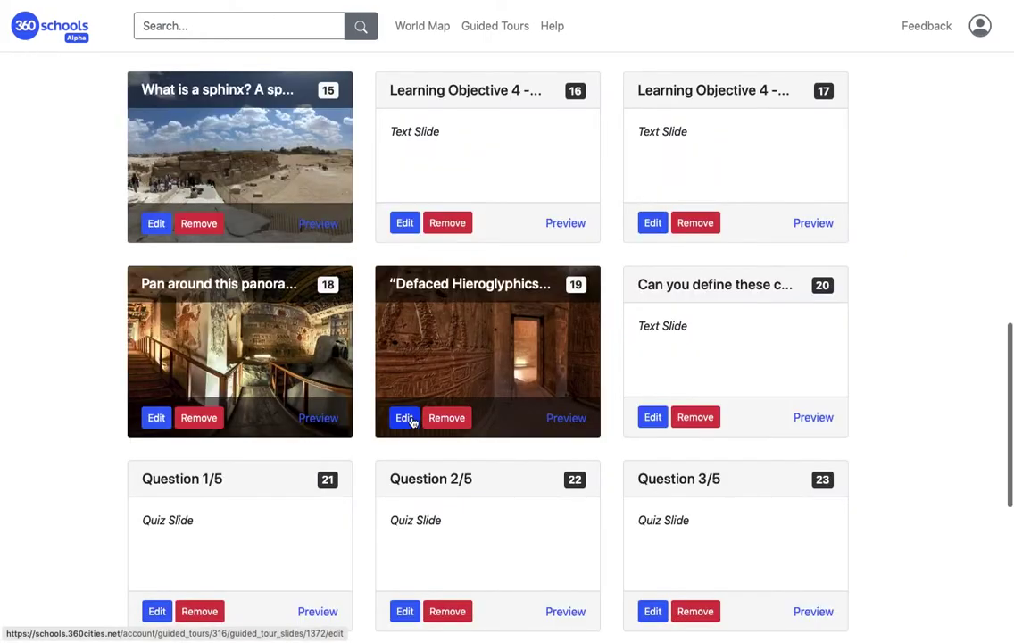
left_click(413, 421)
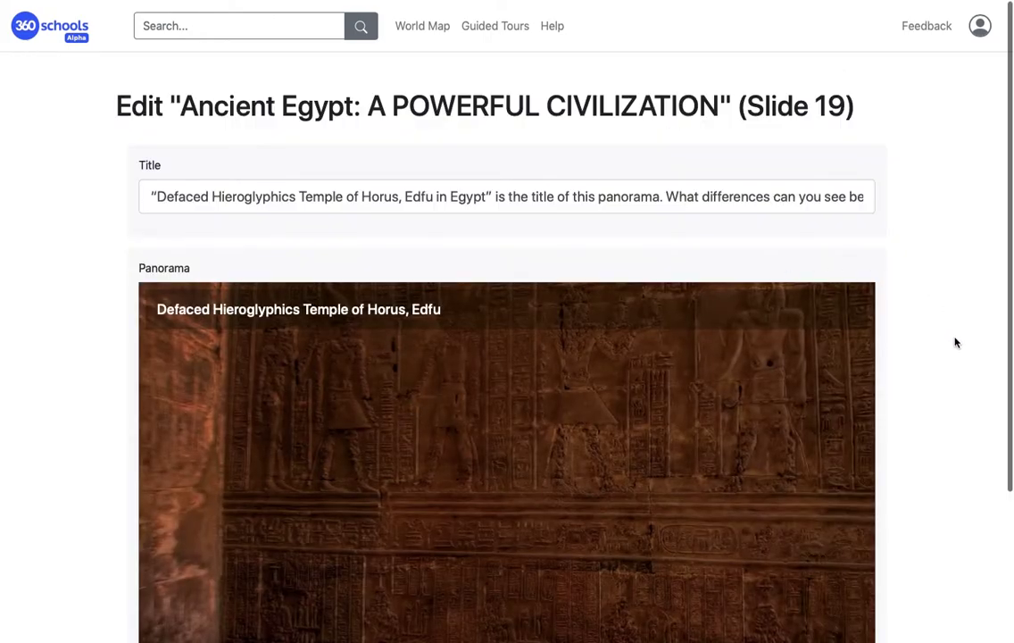
Step: Swap slide 19's panorama for Temple of Goddess Isis (Philae) - Holy of Holies and save
scroll(956, 343, "down", 3)
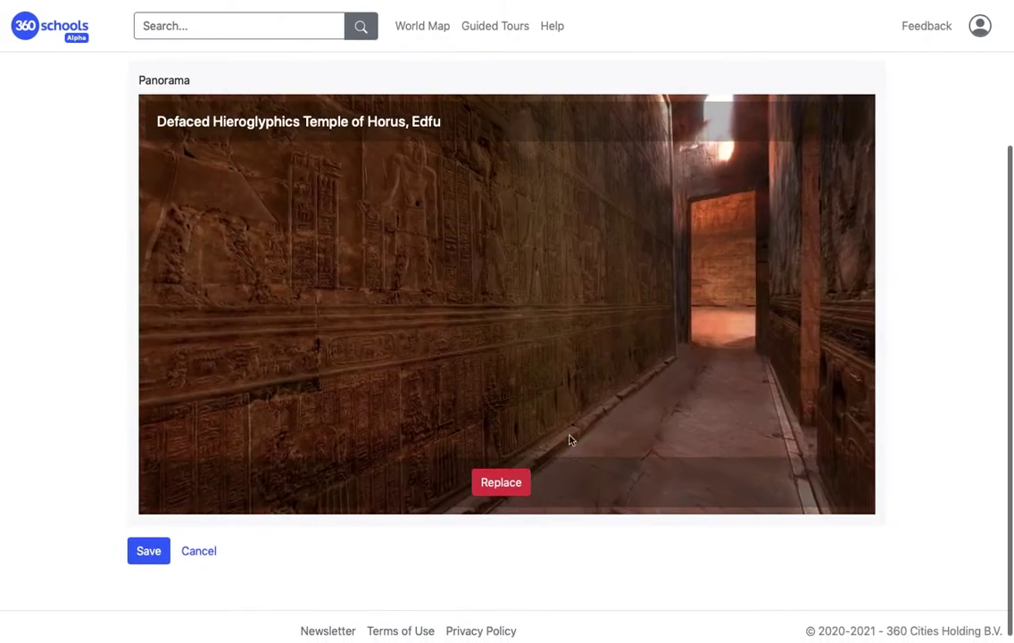
left_click(511, 482)
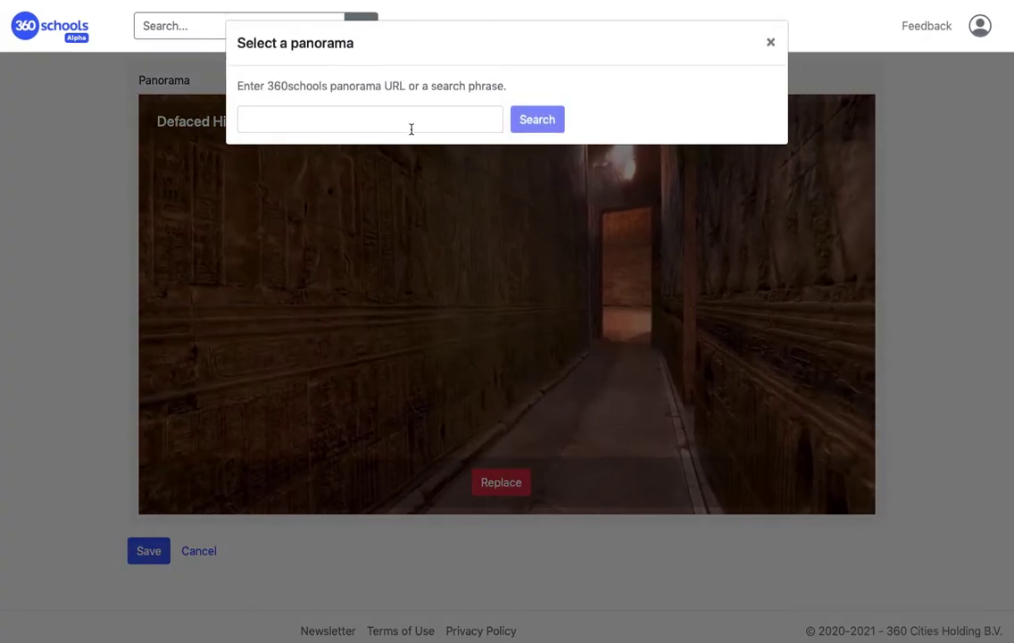
left_click(411, 129)
type("Hieroglyphics Egypt")
key("Return")
scroll(624, 94, "down", 4)
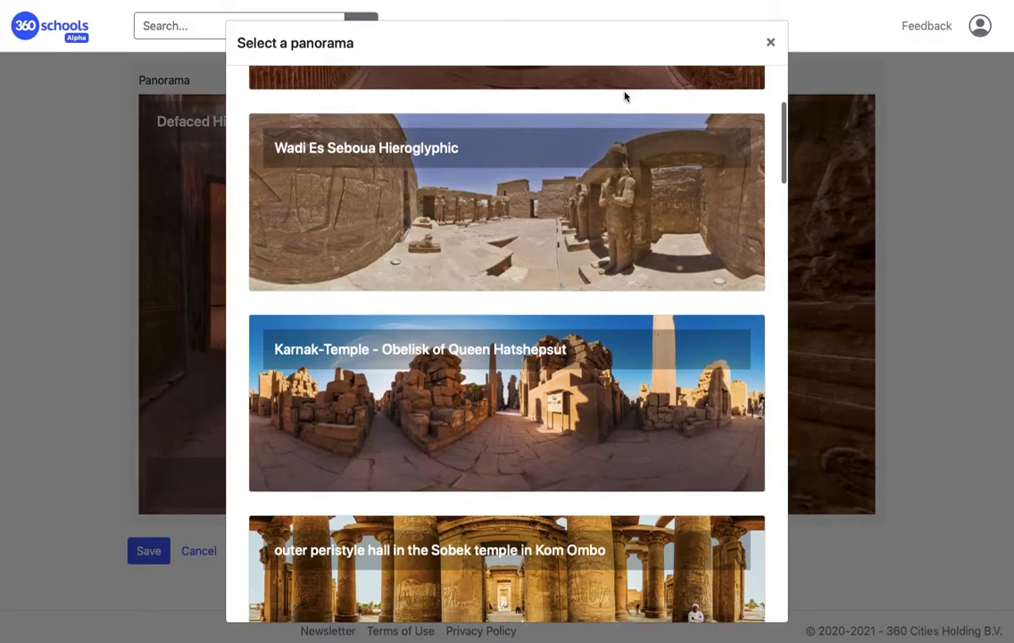
scroll(625, 94, "down", 12)
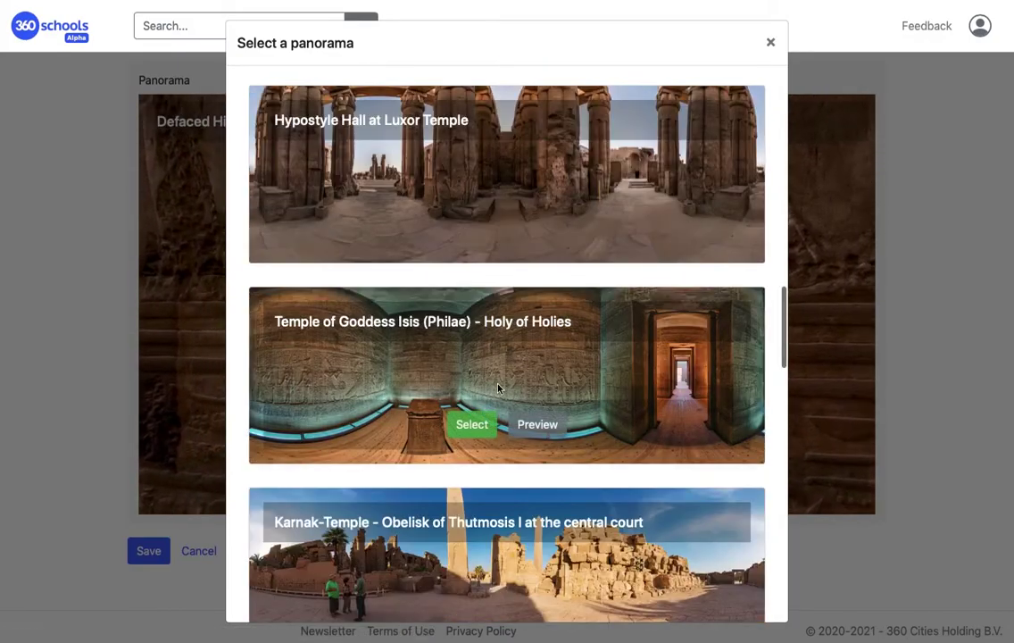
left_click(471, 424)
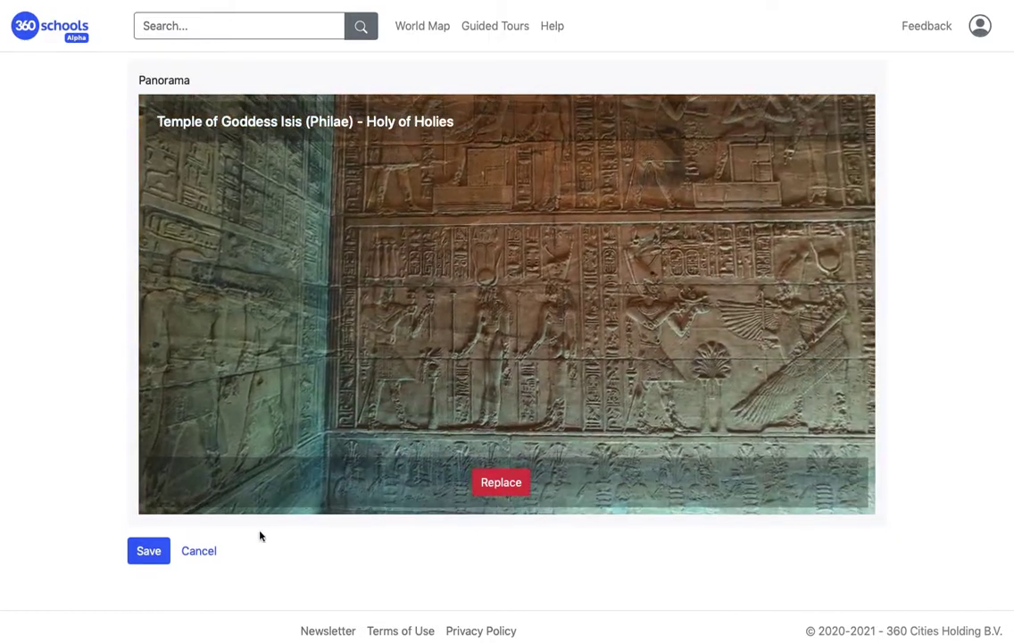
left_click(148, 550)
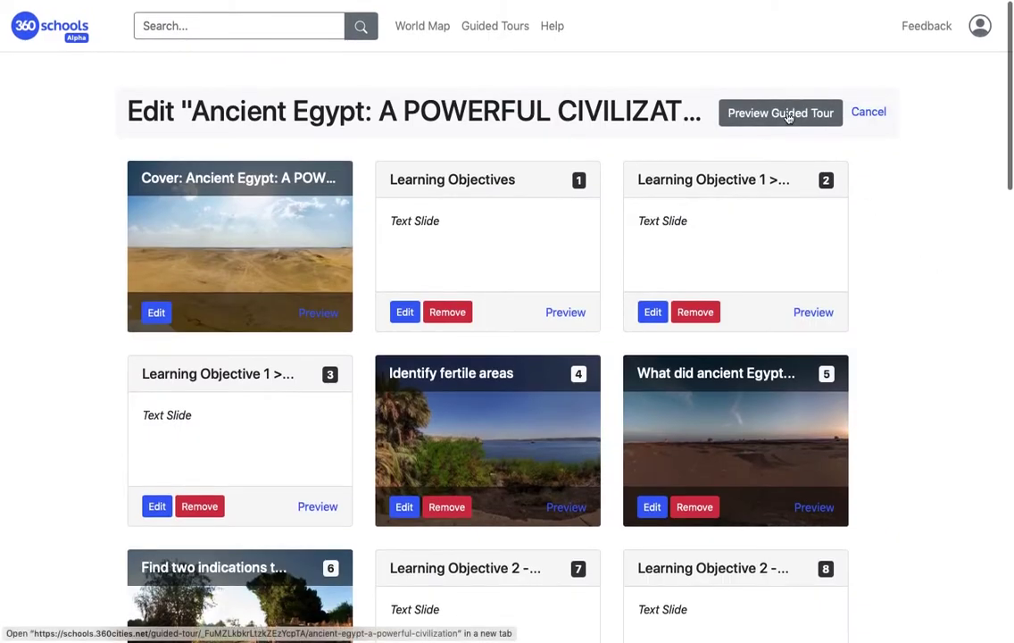
Step: Preview the guided tour from the beginning and advance through a couple of slides
left_click(788, 114)
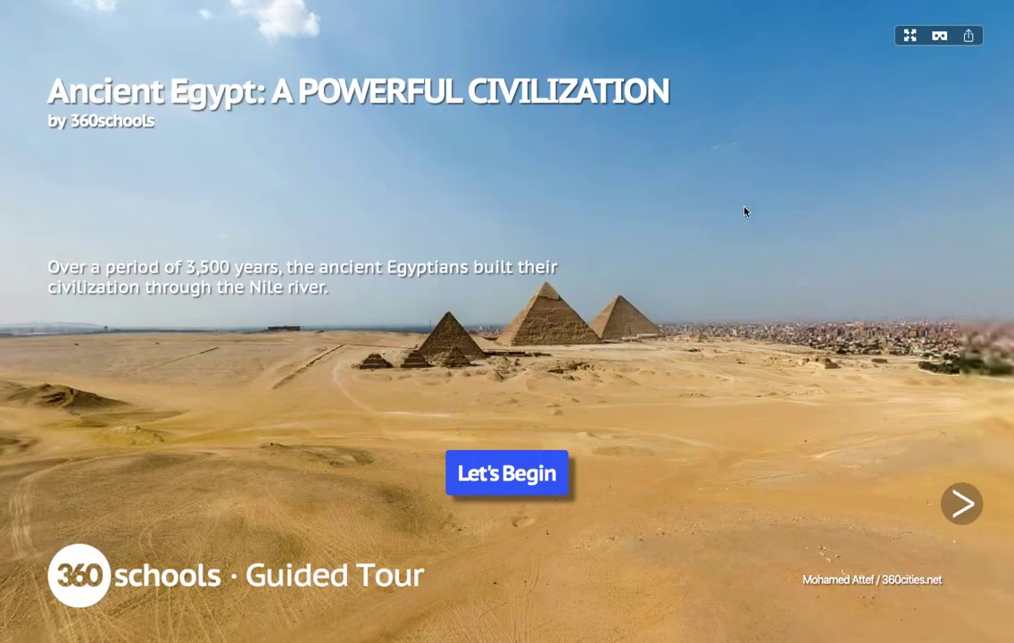
left_click(536, 477)
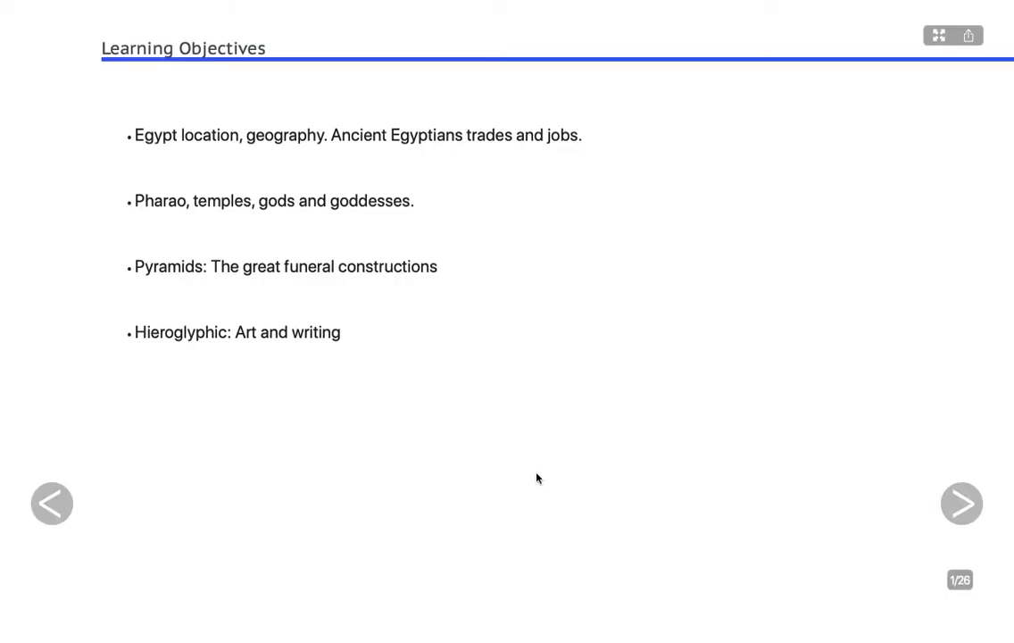
left_click(962, 502)
left_click(963, 503)
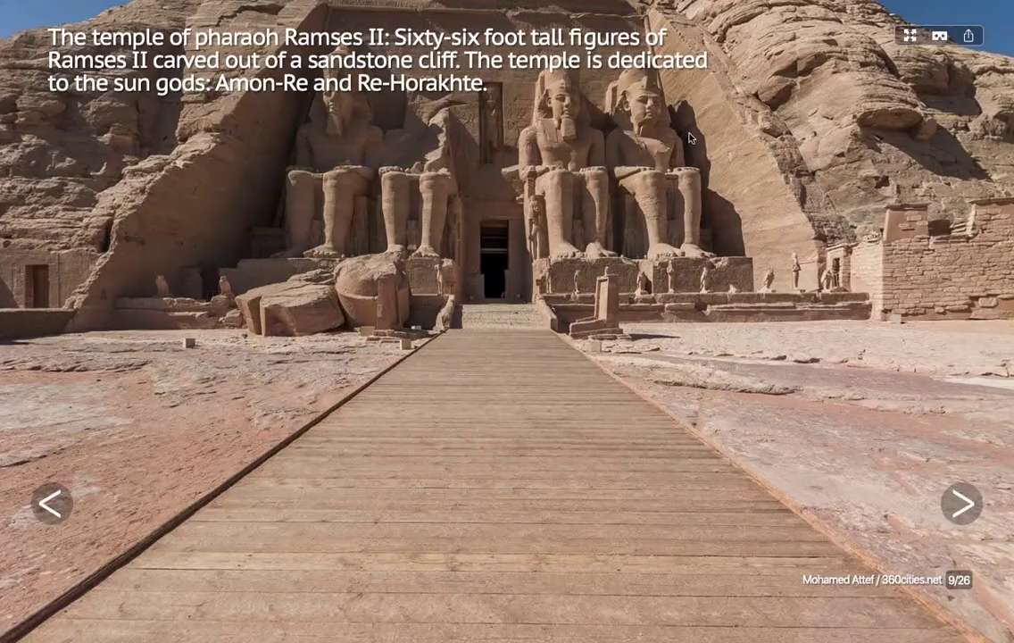
Step: Copy the tour's share link and open an email draft containing it
left_click(962, 36)
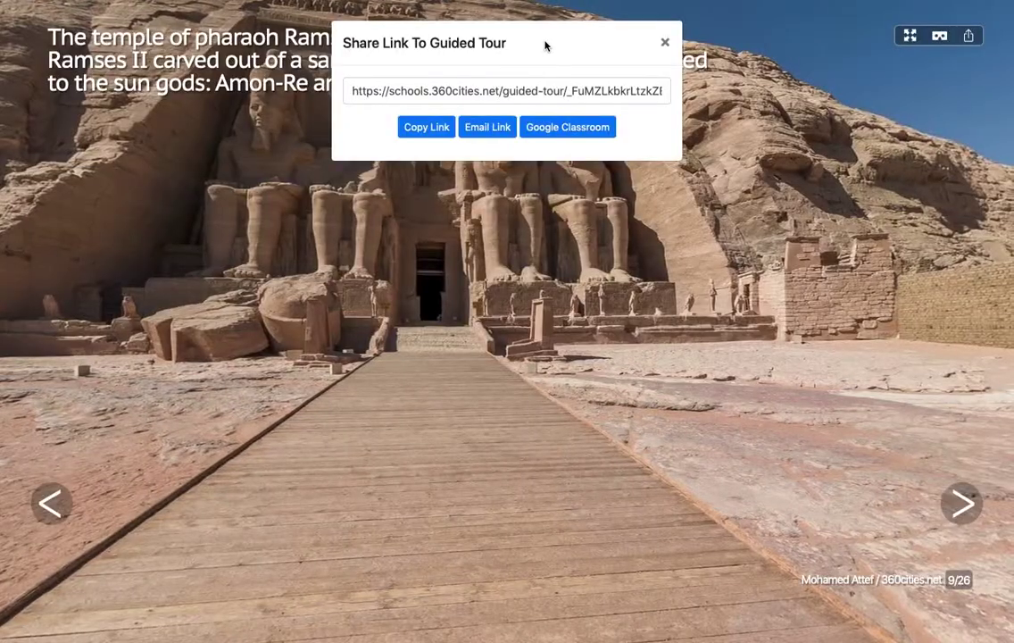
left_click(428, 128)
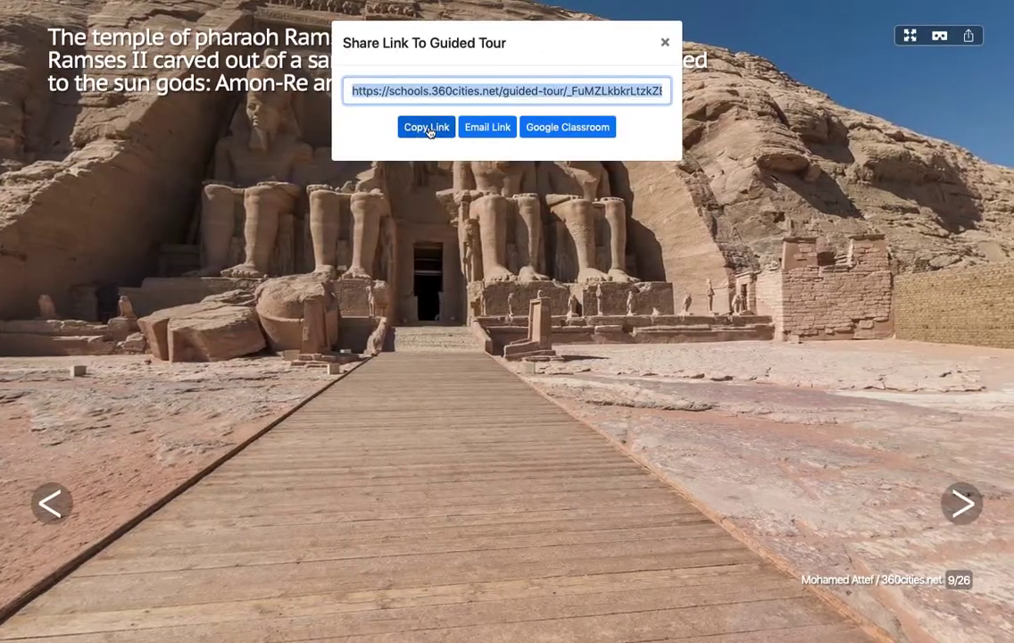
left_click(488, 127)
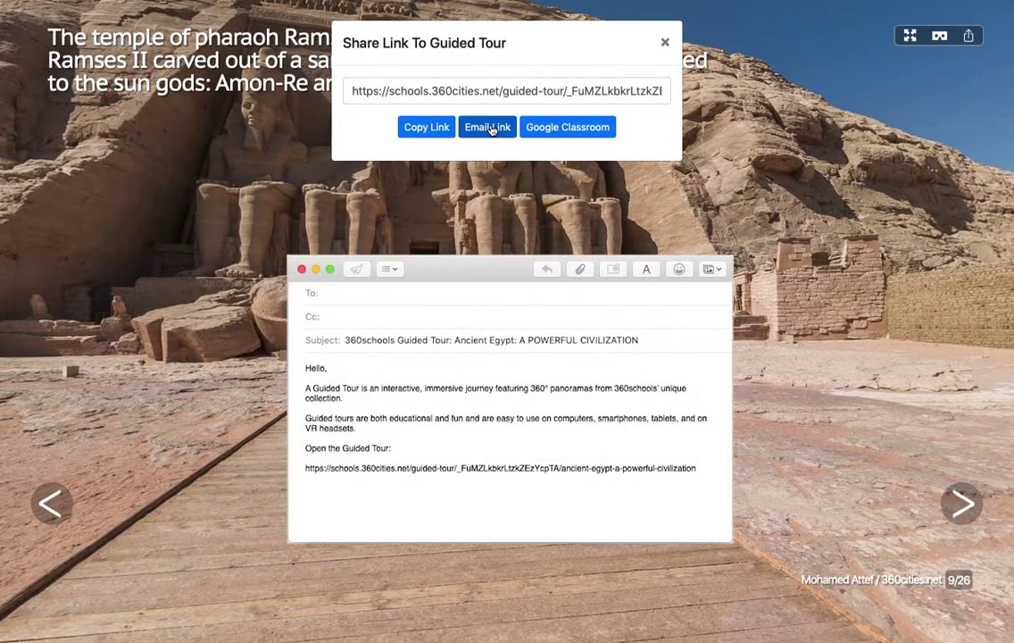